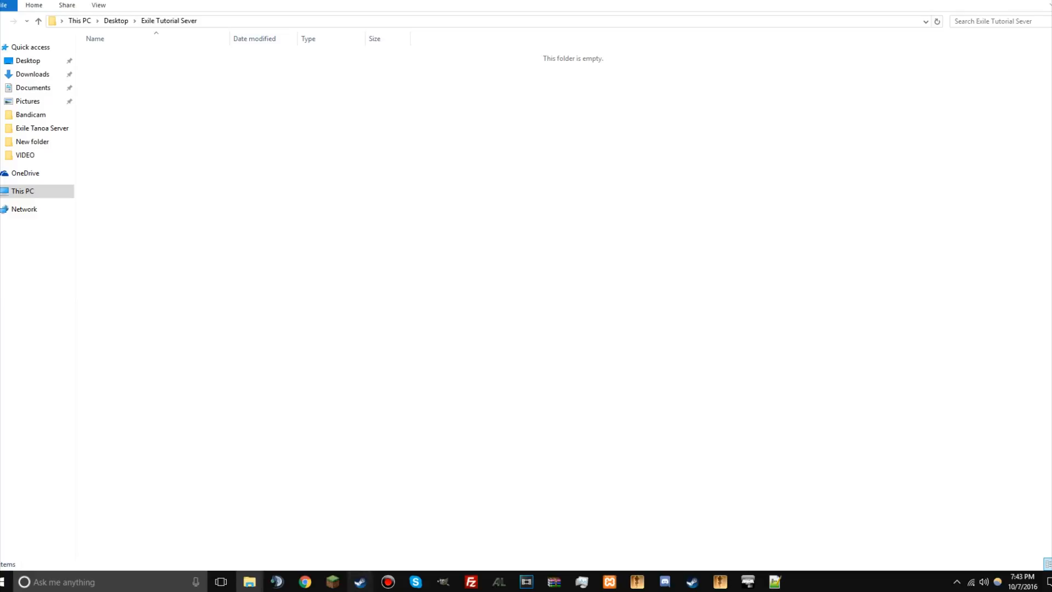
Step: Switch to Steam and show the Tools list of the library
mouse_move(360, 582)
left_click(236, 529)
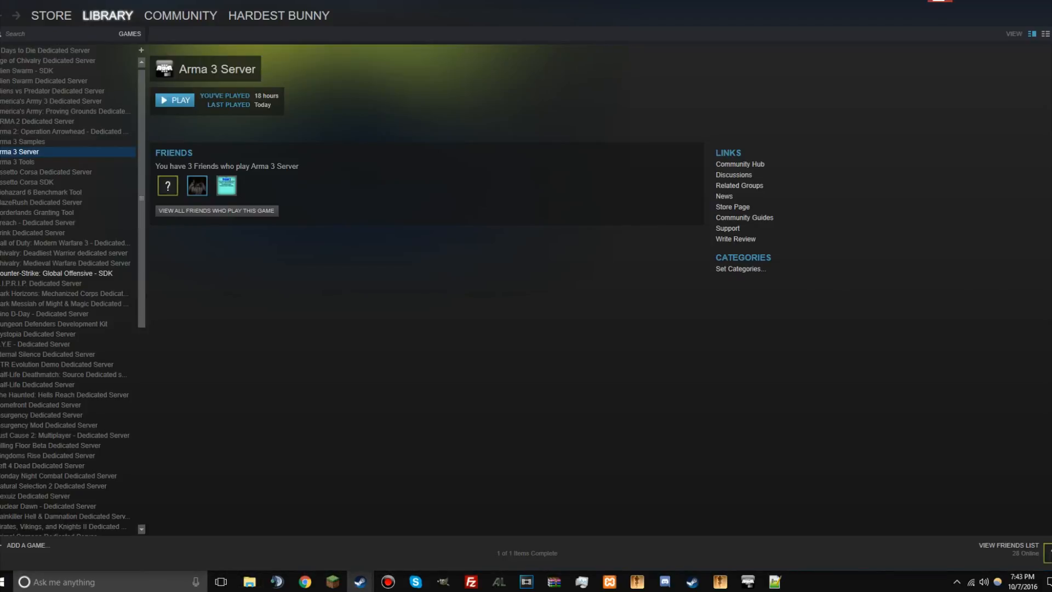
mouse_move(108, 16)
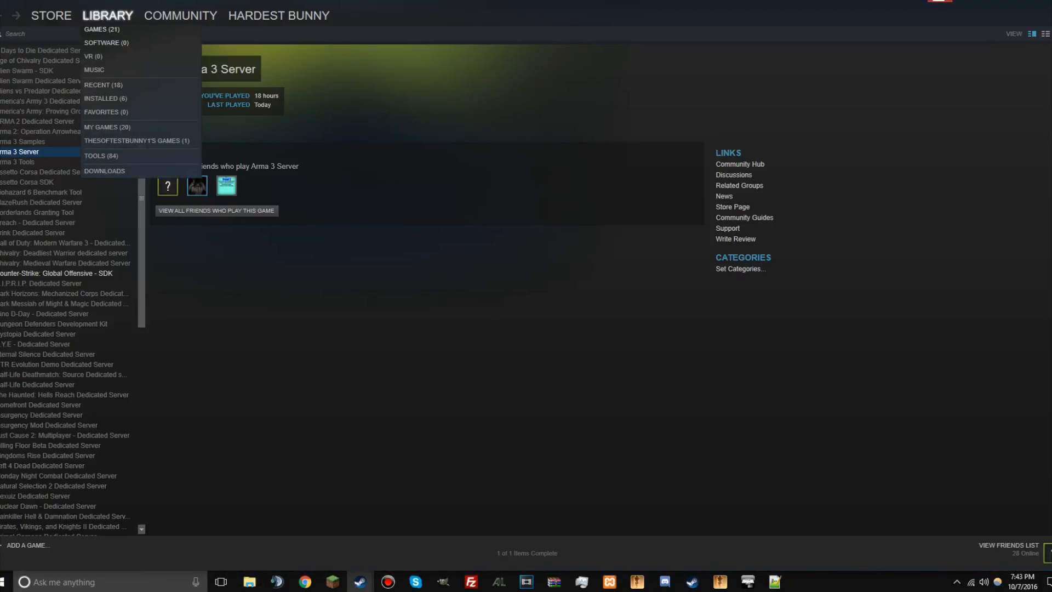
left_click(101, 155)
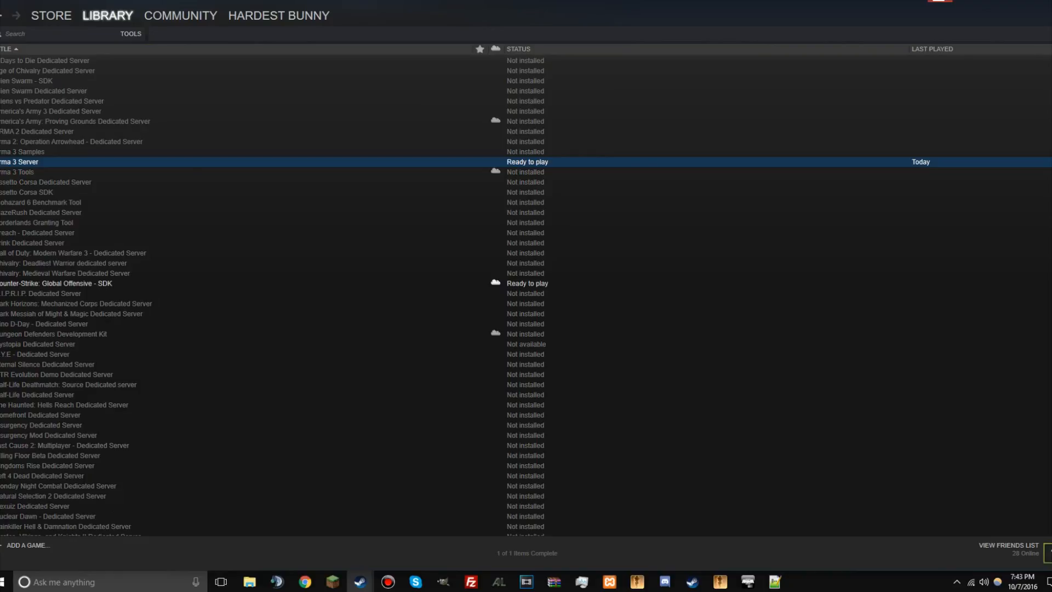
Step: Browse the local files of Arma 3 Server from its properties
right_click(97, 161)
left_click(92, 163)
right_click(216, 163)
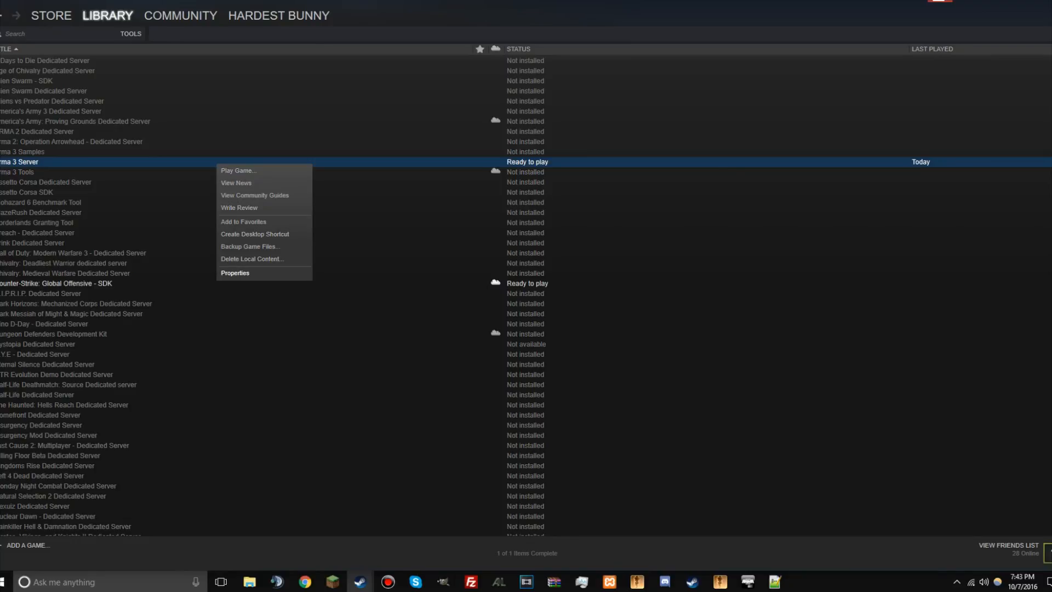
left_click(235, 273)
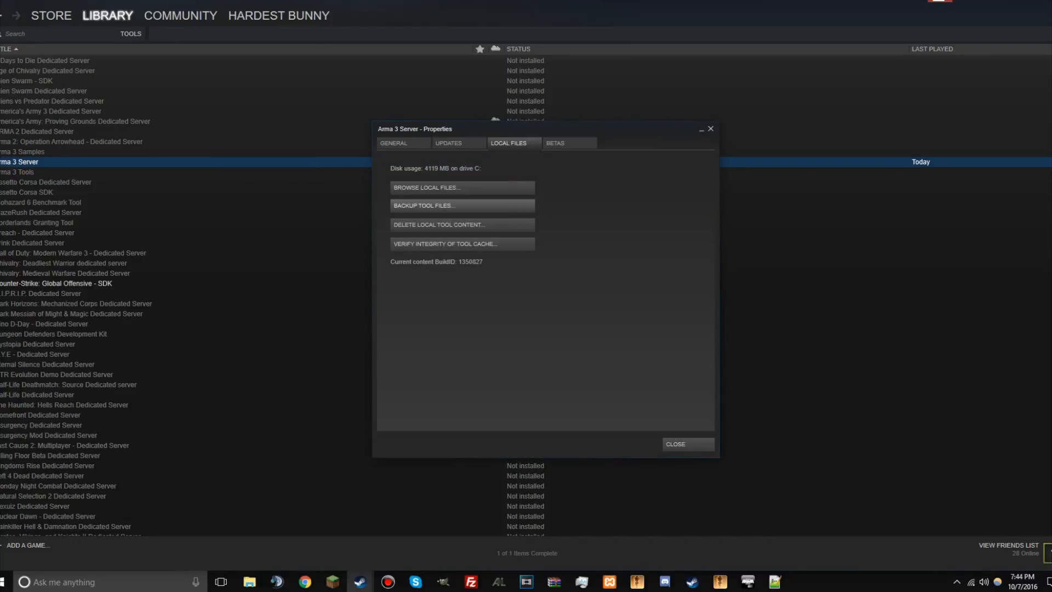
left_click(462, 188)
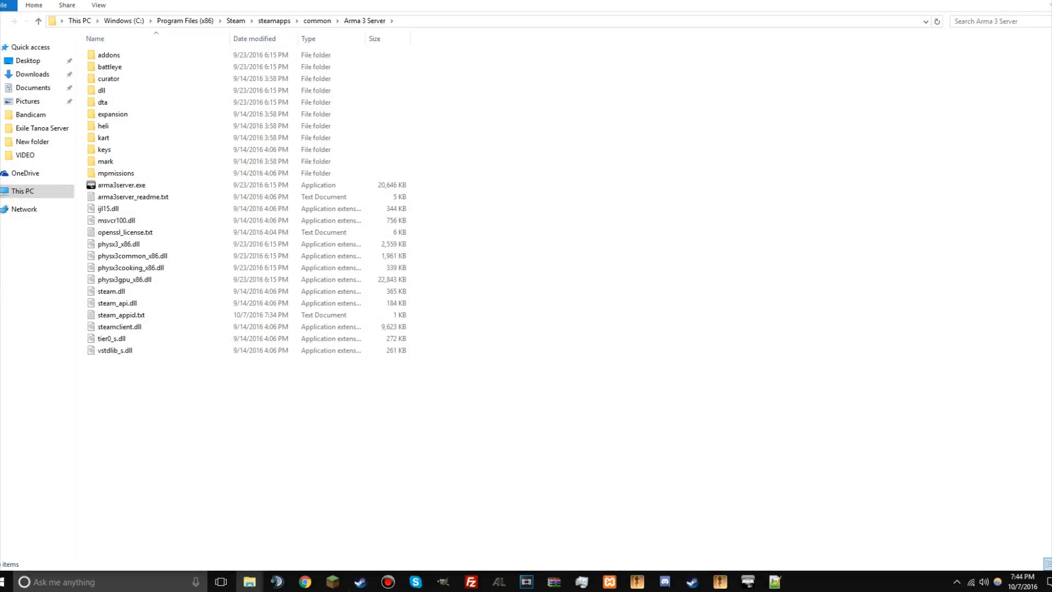
Step: Copy everything in the Arma 3 Server folder into the Exile Tutorial Sever folder on the desktop
left_click_drag(455, 383, 76, 48)
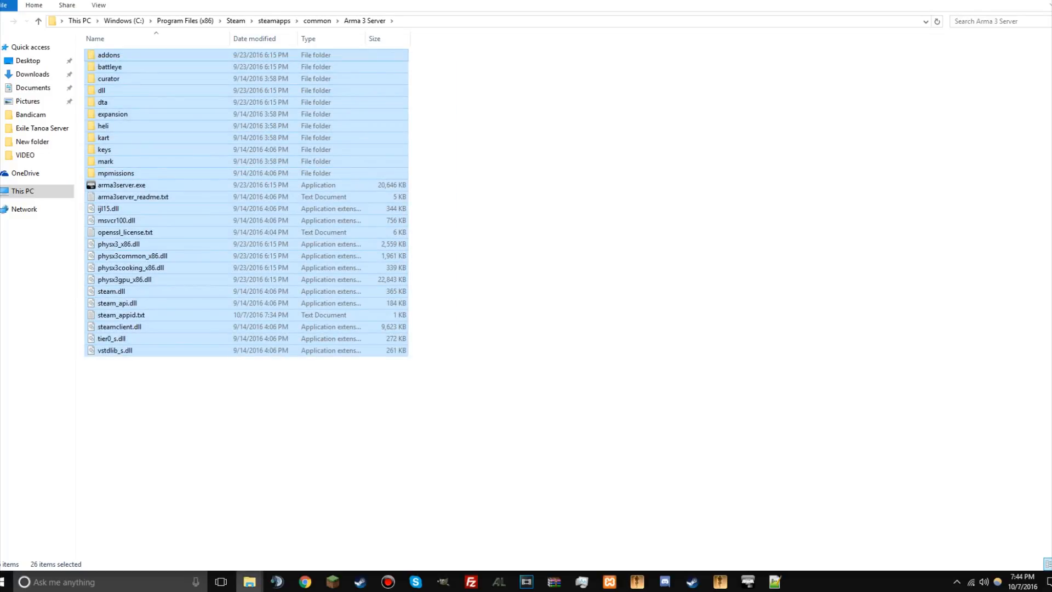
left_click(249, 582)
mouse_move(151, 532)
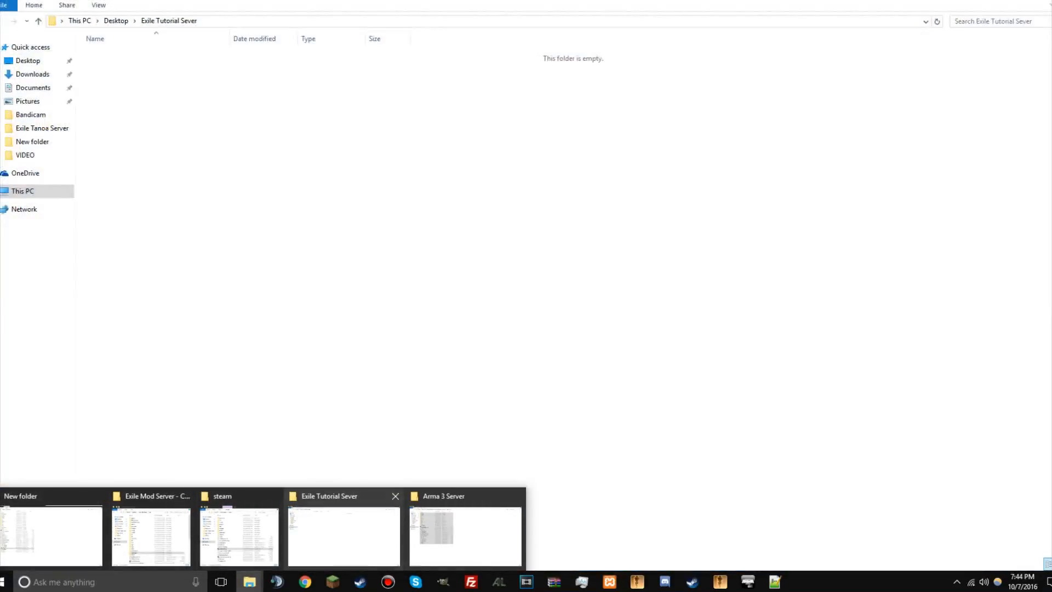
left_click(345, 534)
key("ctrl+v")
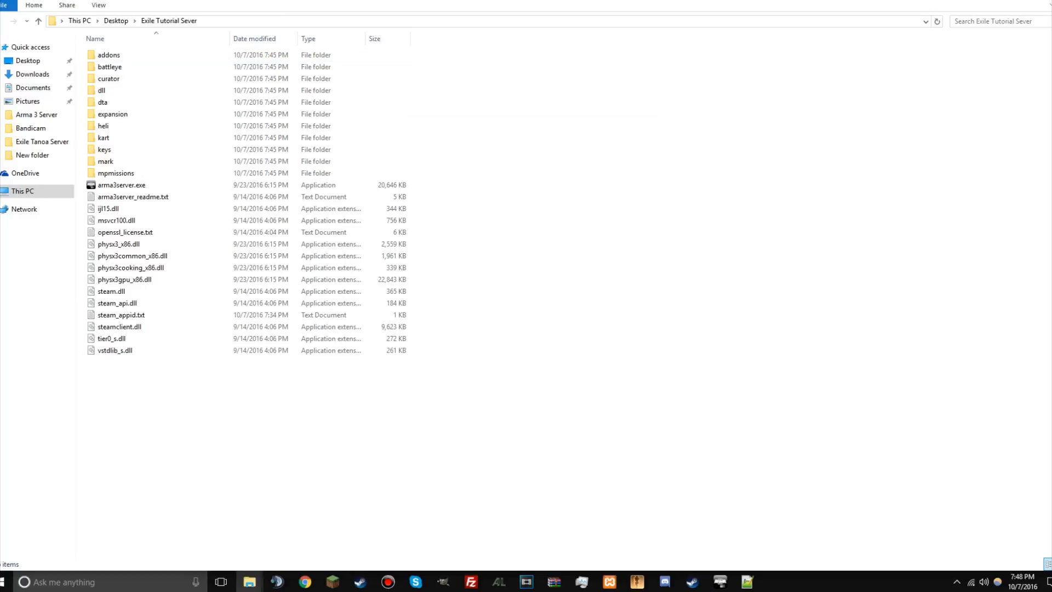
Step: Paste TADST.exe into the Exile Tutorial Sever folder
key("ctrl+v")
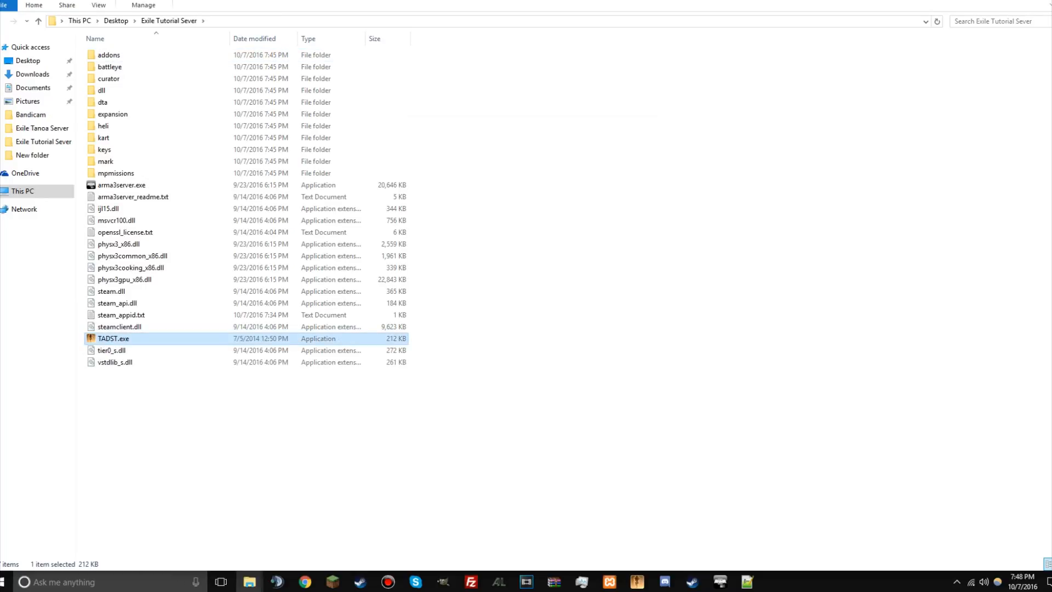
left_click(493, 383)
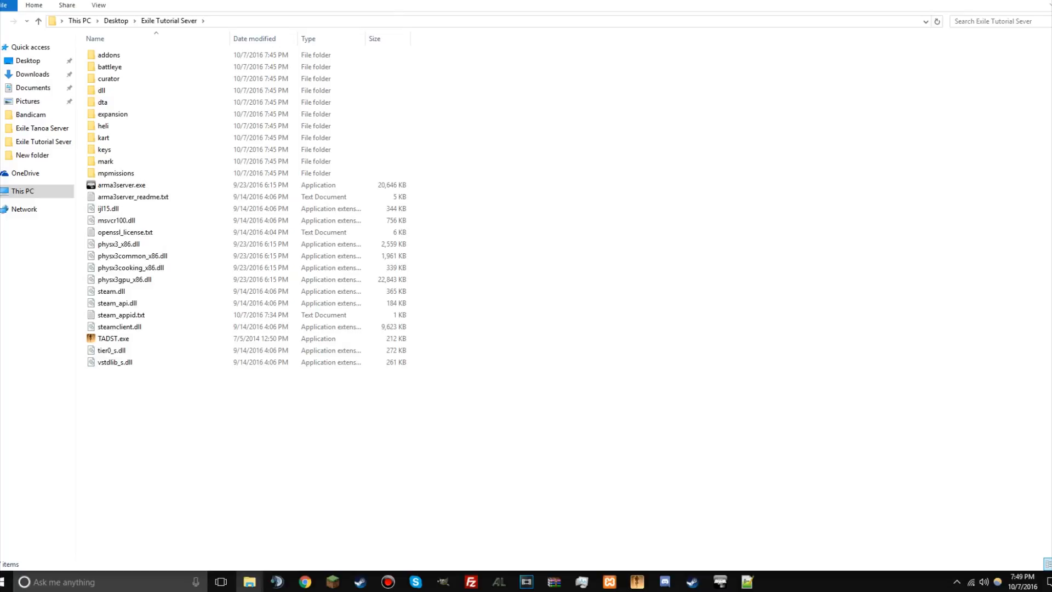
Step: Start the MySQL module in the XAMPP Control Panel and minimize the panel
left_click(609, 581)
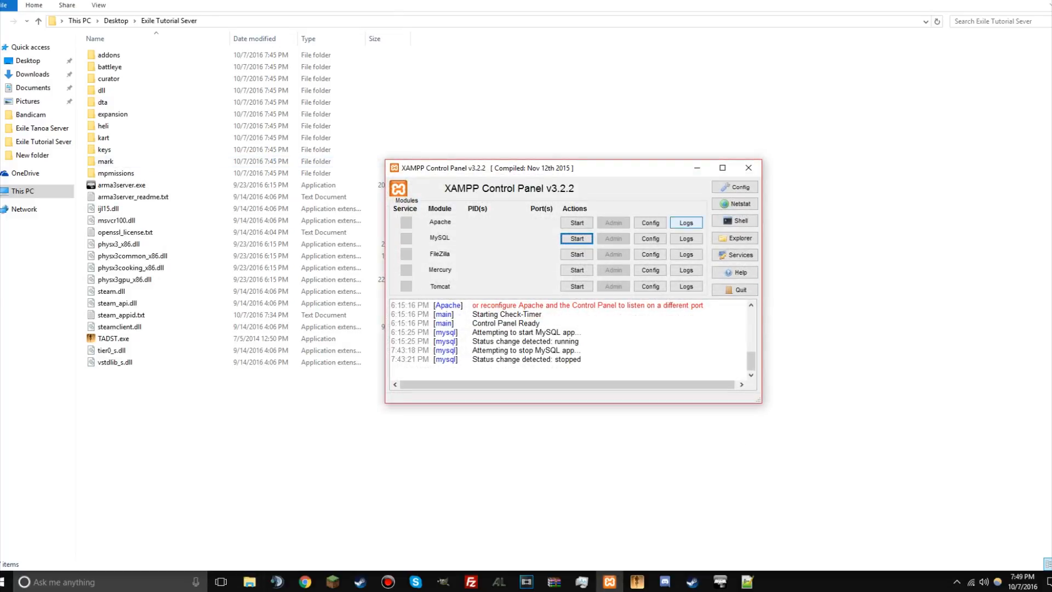
left_click_drag(647, 170, 695, 114)
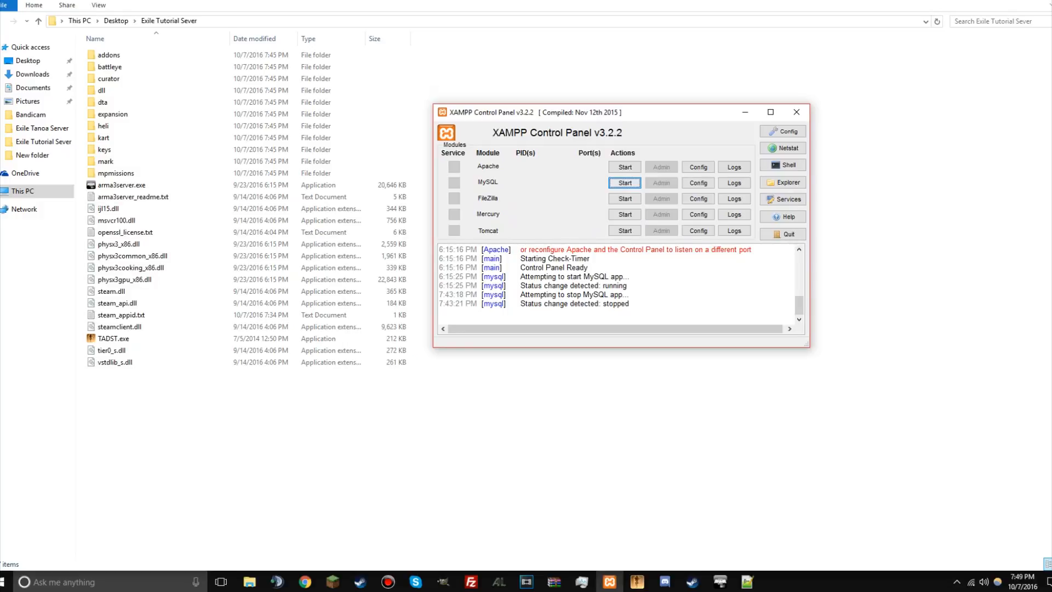
left_click(625, 183)
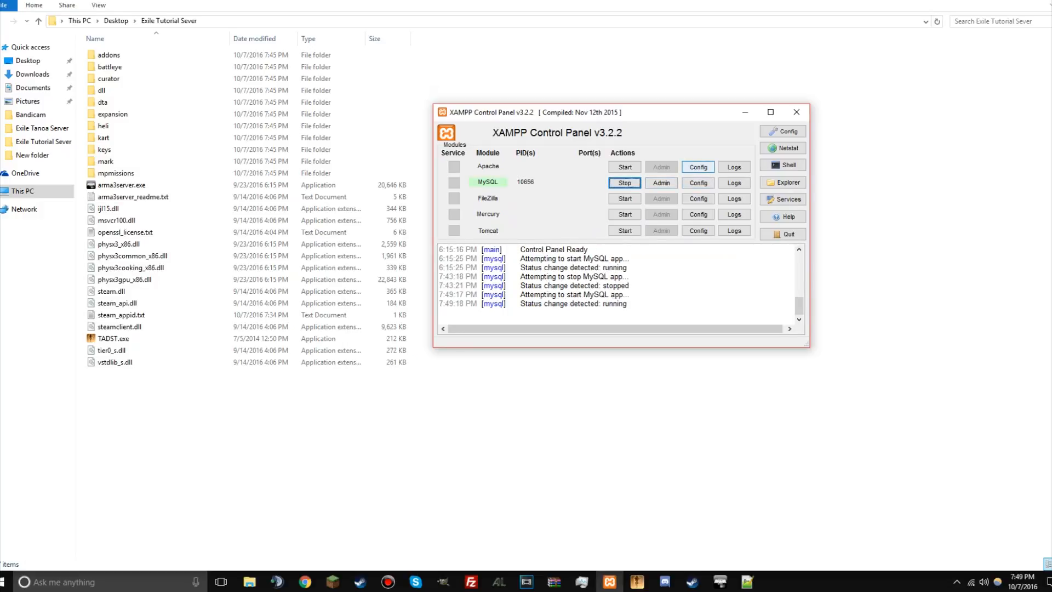
left_click(745, 112)
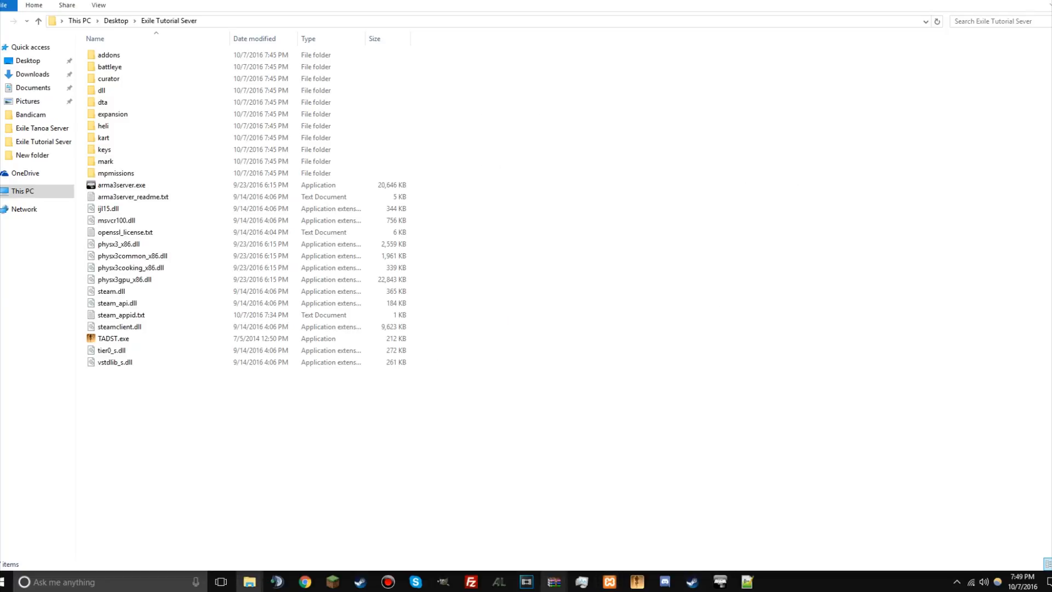
mouse_move(554, 581)
left_click(463, 540)
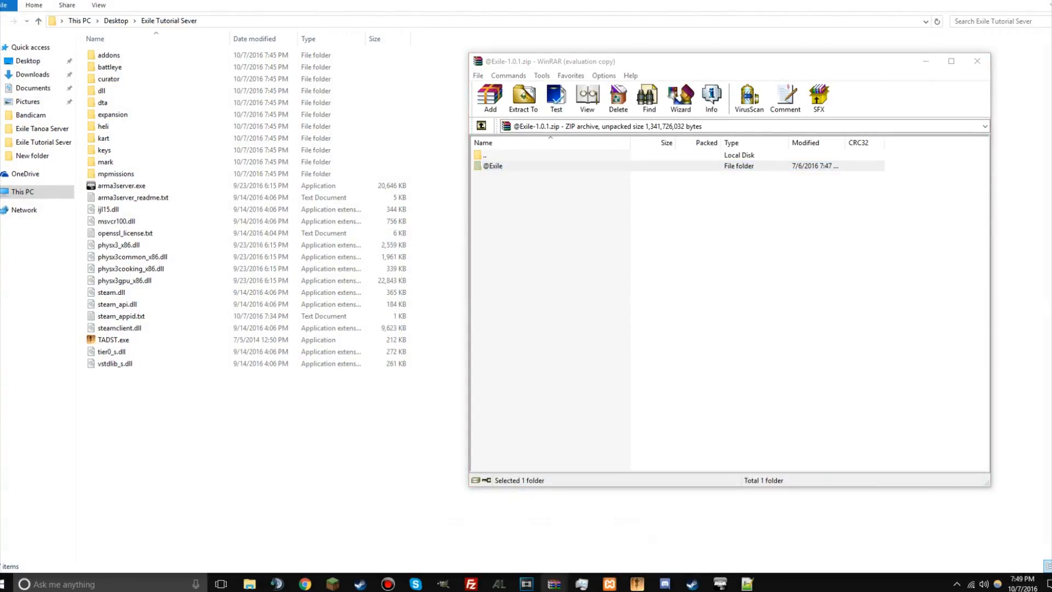
mouse_move(554, 580)
left_click(552, 538)
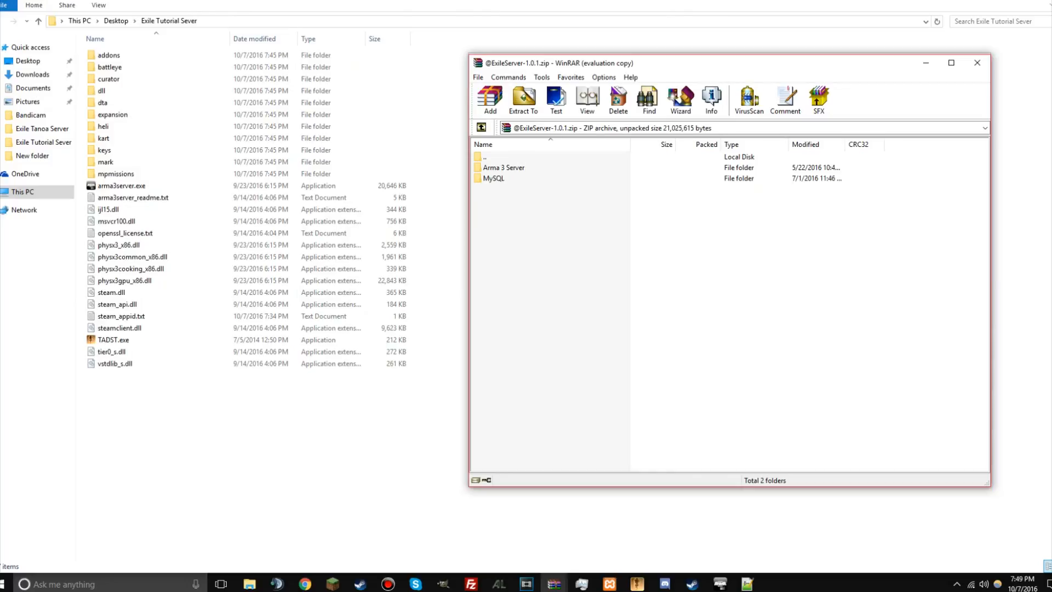
double_click(504, 167)
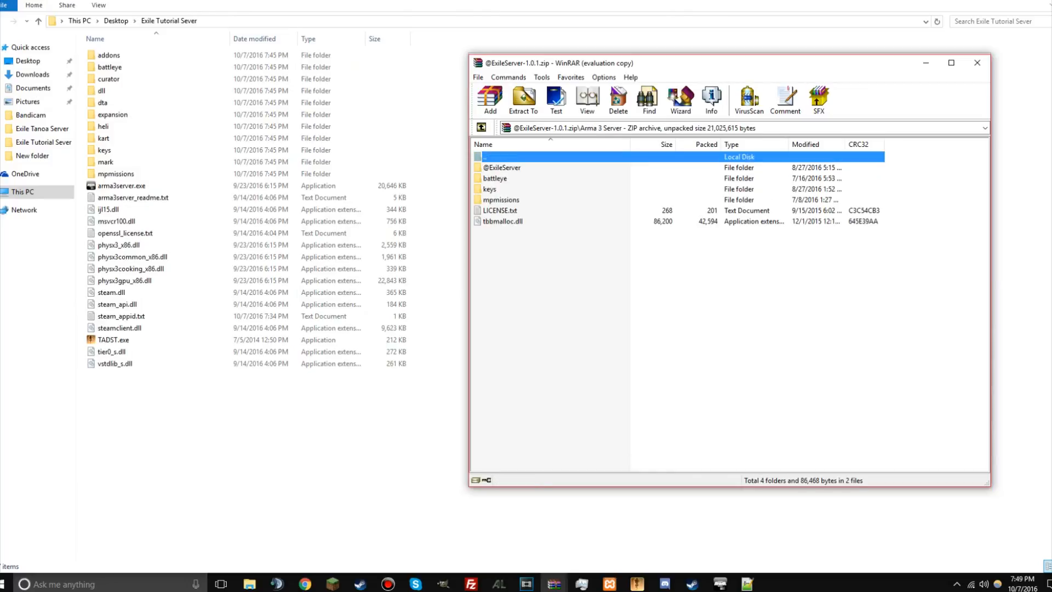
key("ctrl+a")
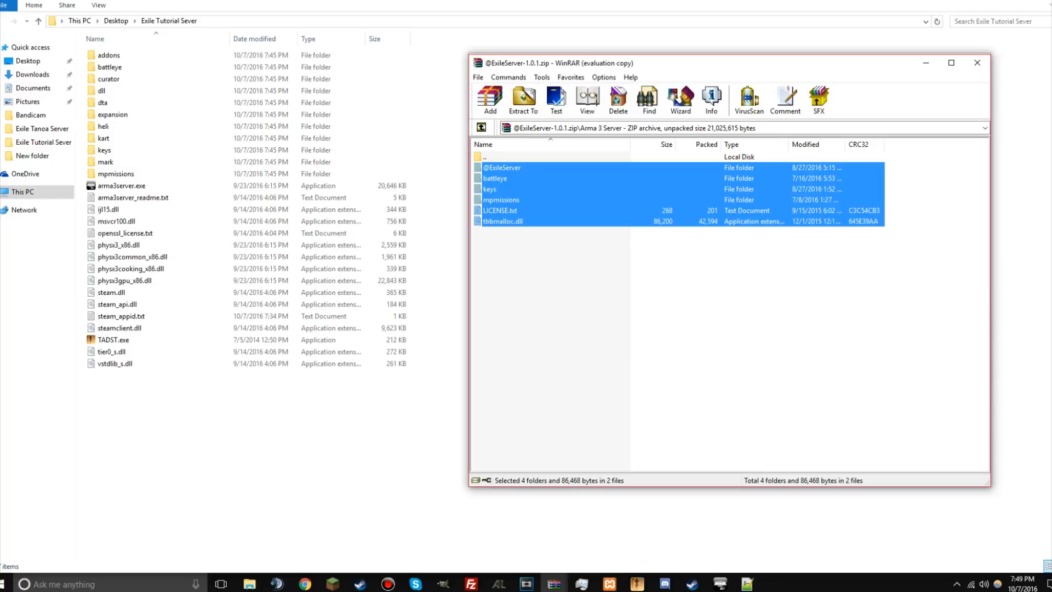
left_click_drag(502, 194, 186, 339)
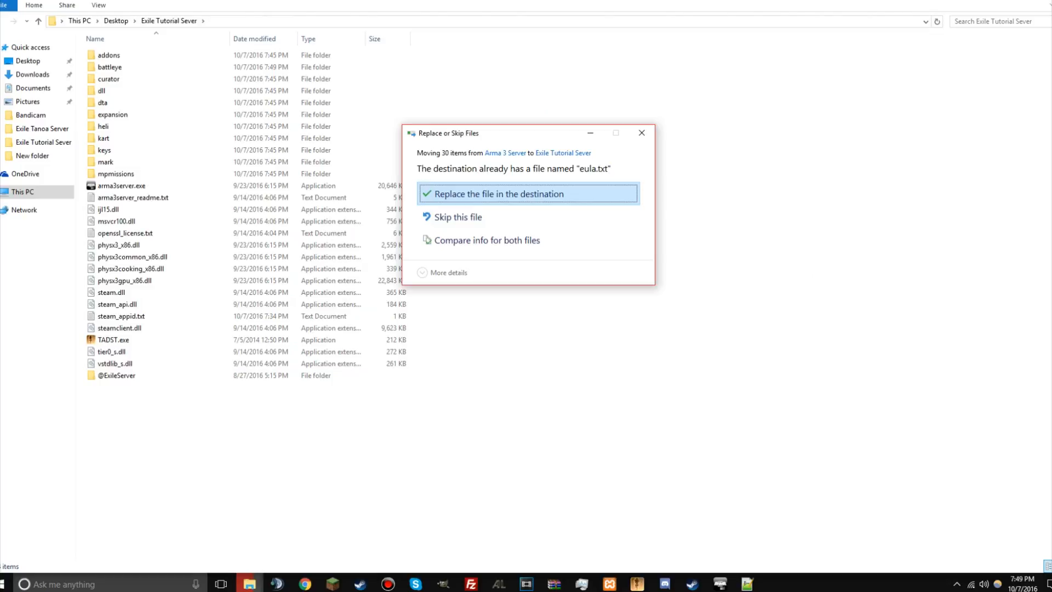
key("Return")
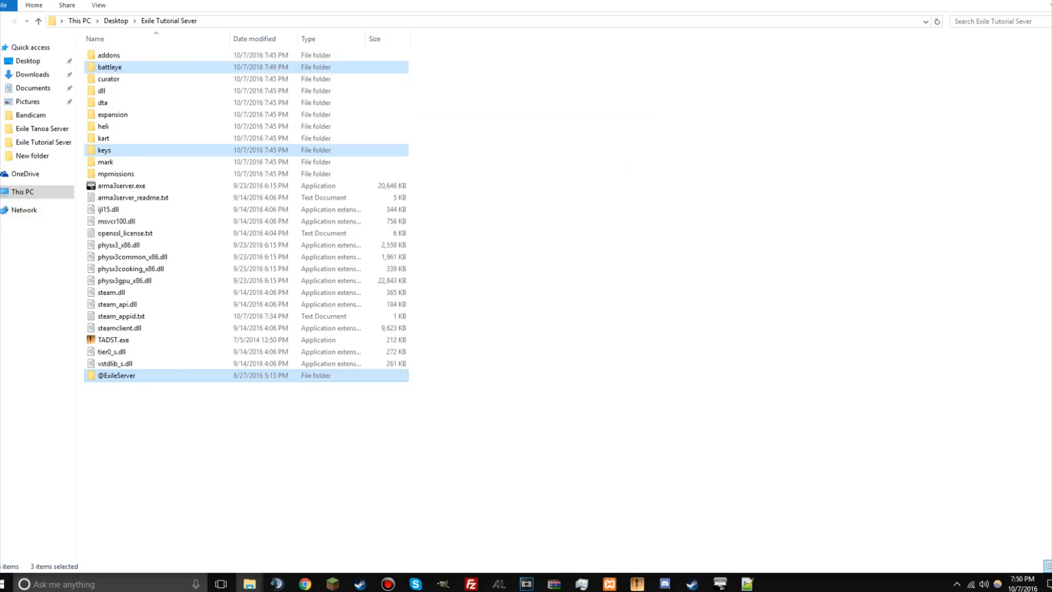
mouse_move(554, 584)
left_click(555, 528)
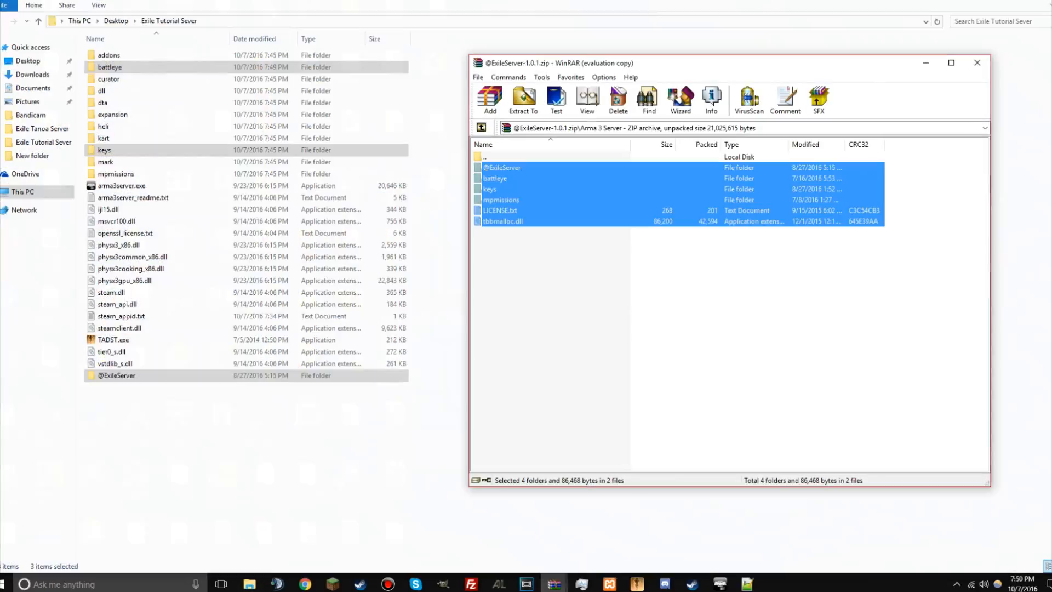
key("BackSpace")
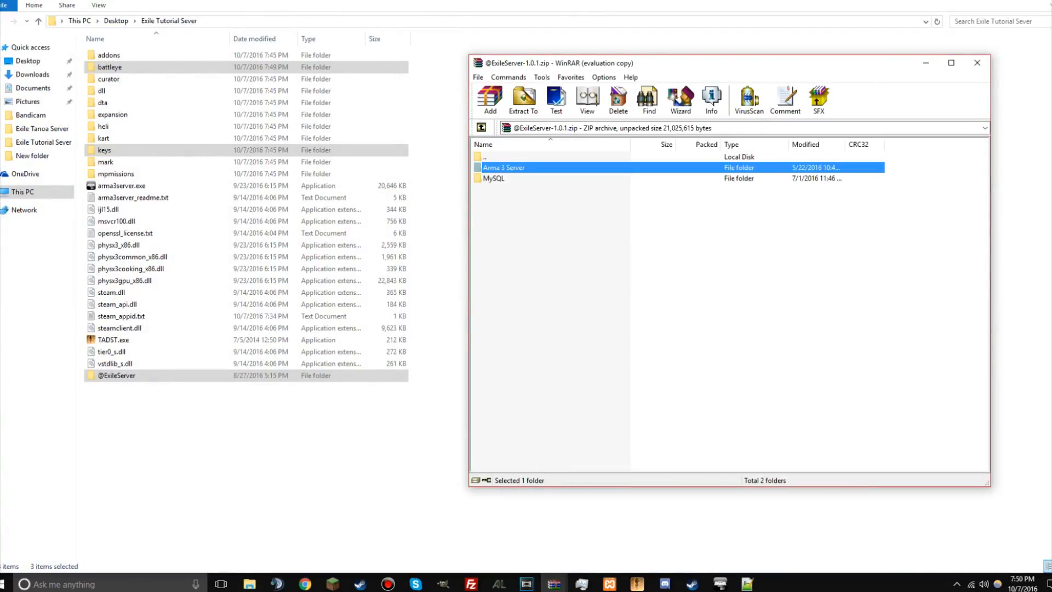
key("Down")
key("Return")
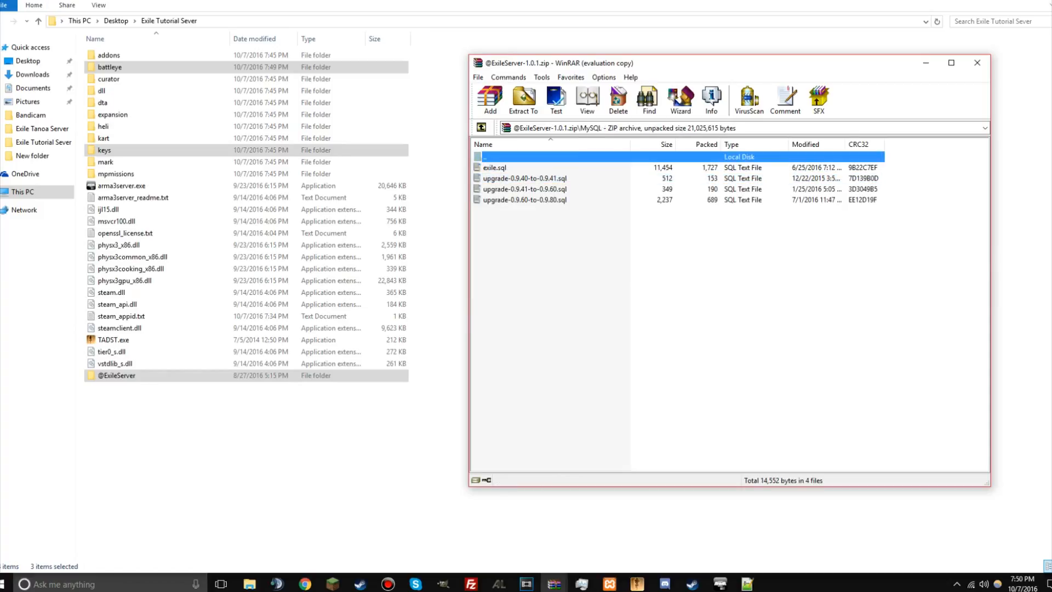
key("ctrl+a")
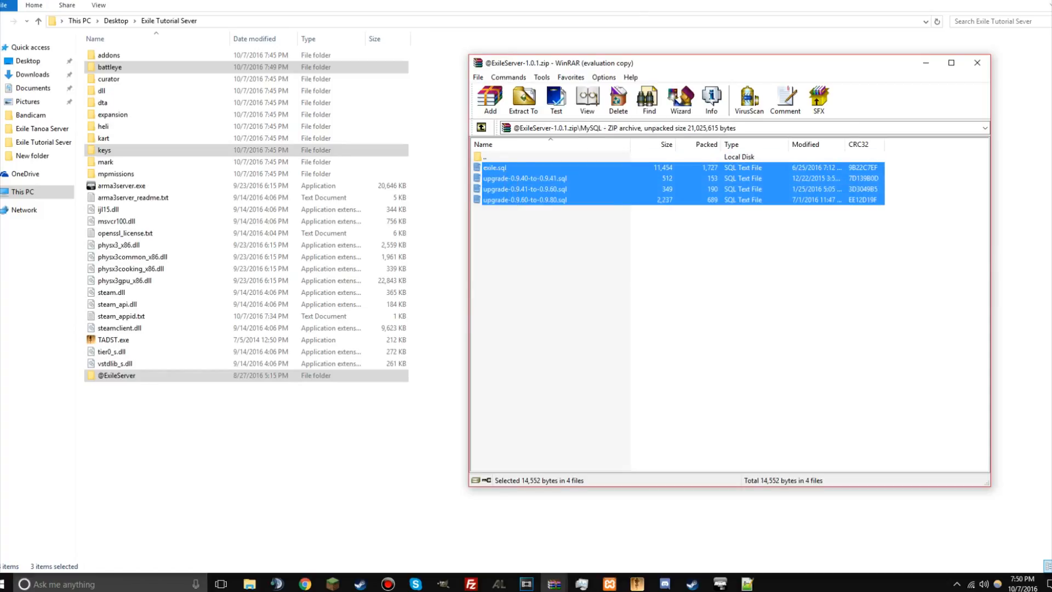
left_click(494, 168)
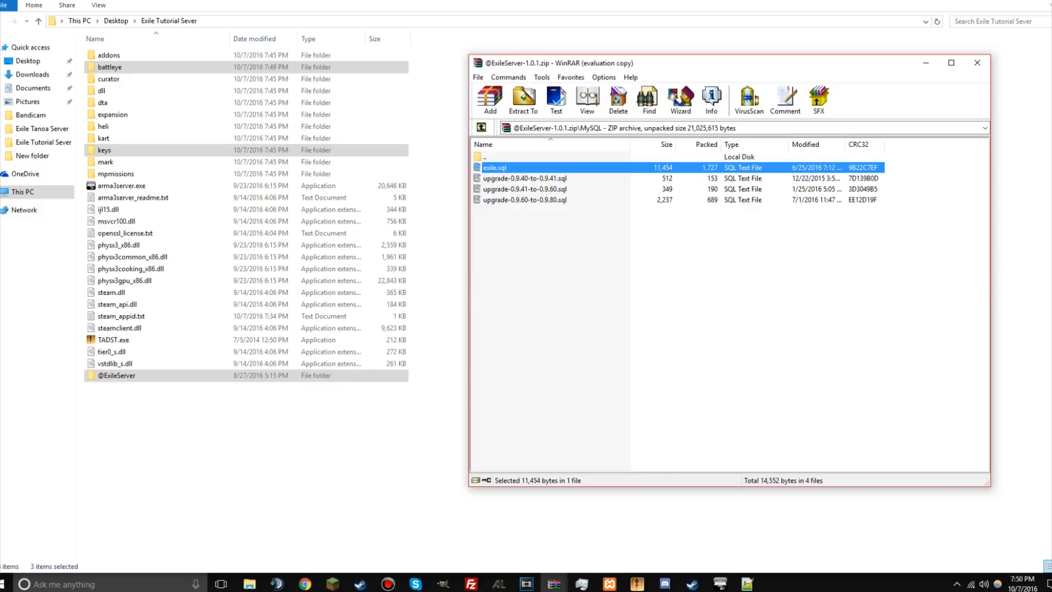
left_click_drag(495, 168, 246, 438)
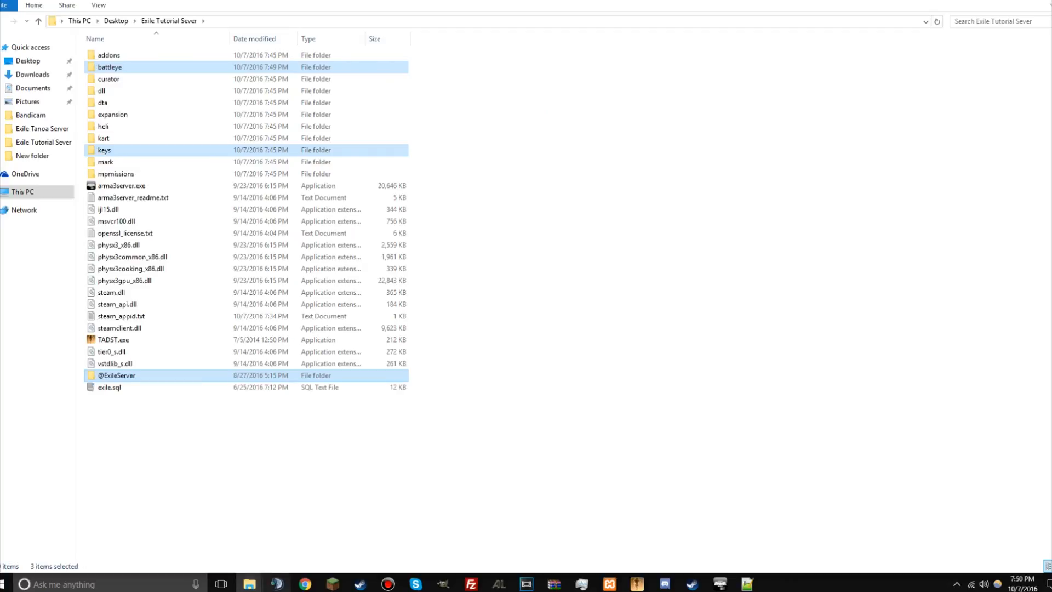
left_click(554, 584)
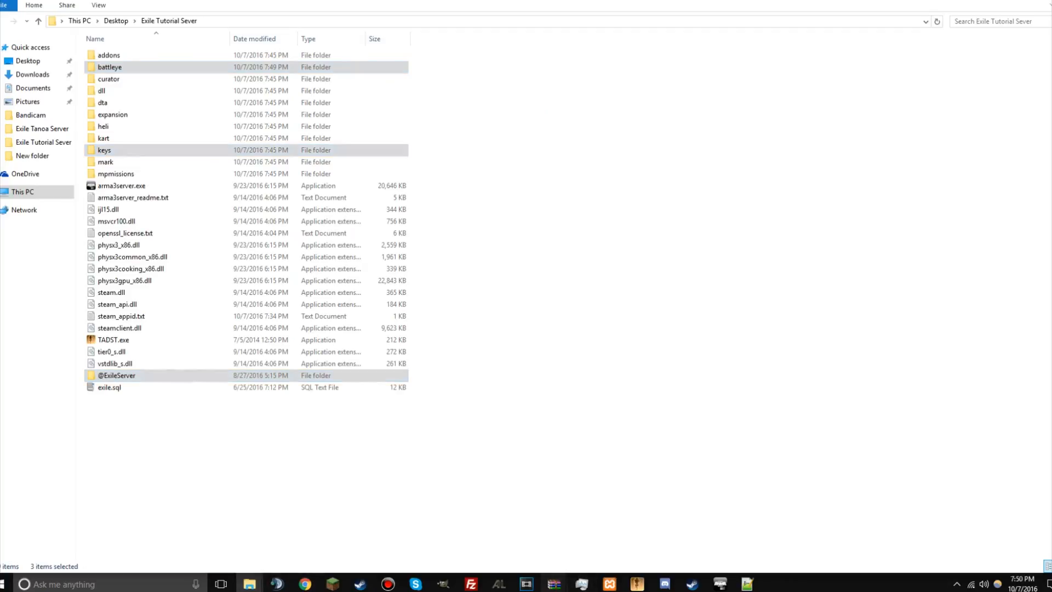
left_click(469, 534)
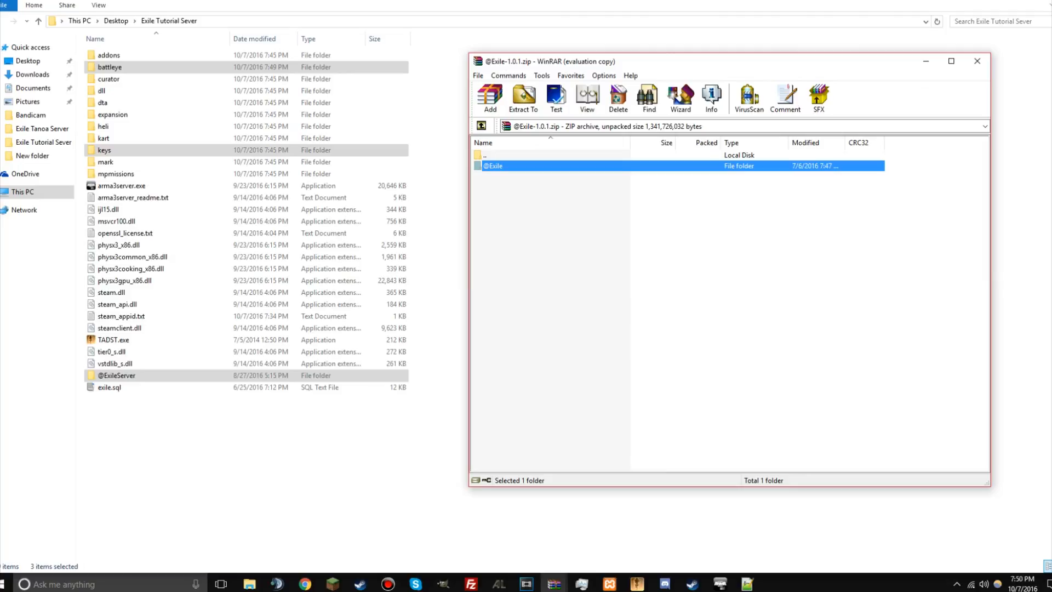
left_click_drag(492, 166, 246, 444)
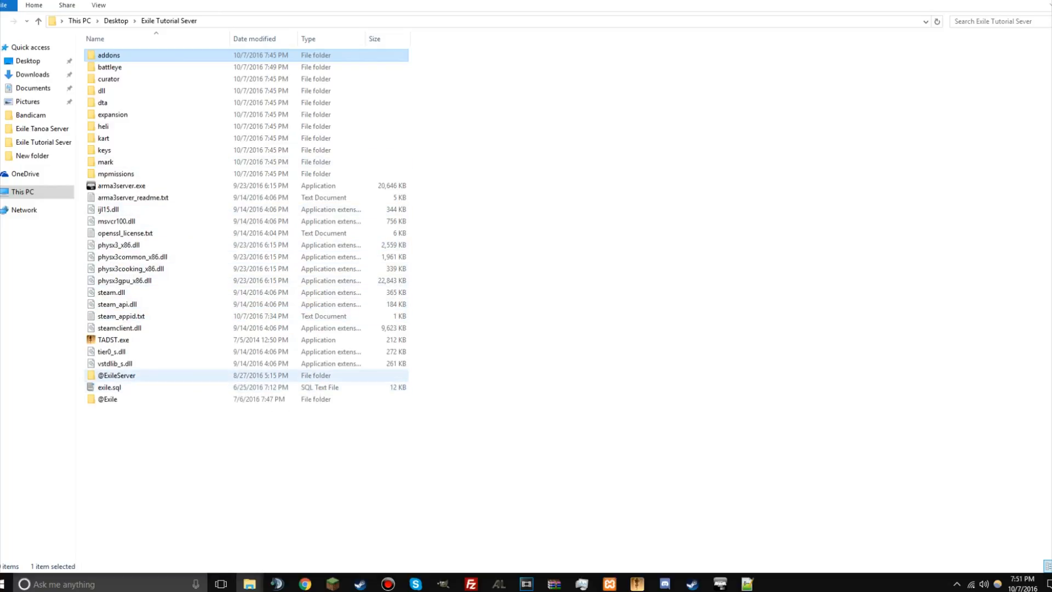
double_click(117, 375)
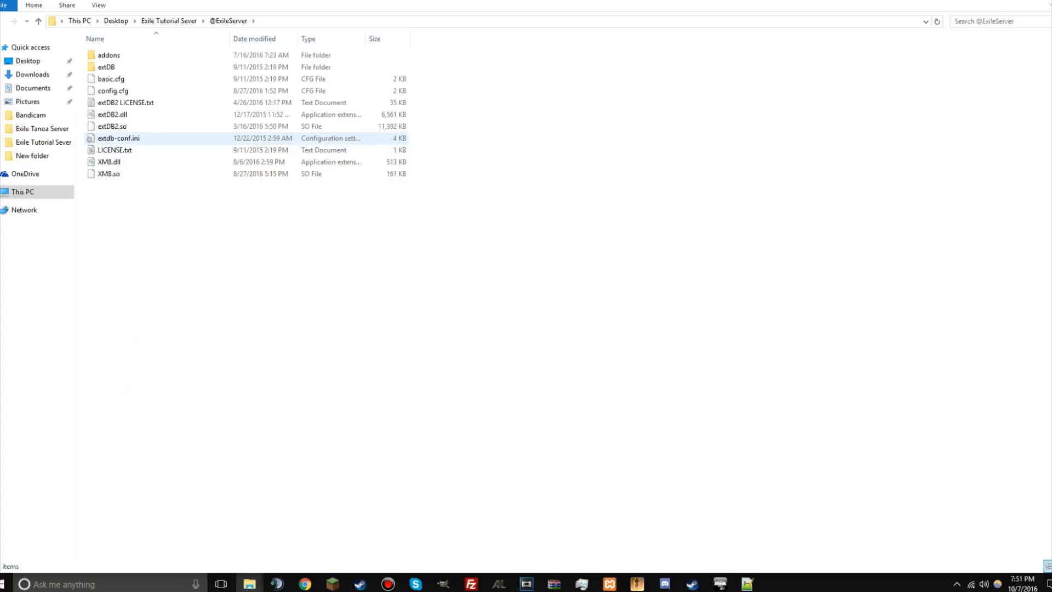
left_click(156, 138)
right_click(157, 138)
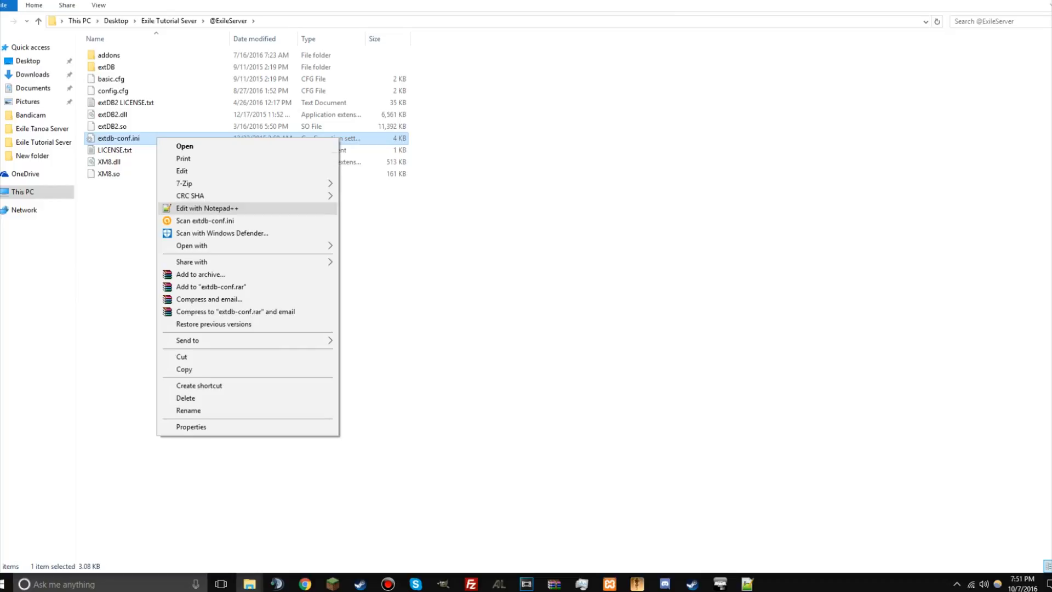
left_click(207, 209)
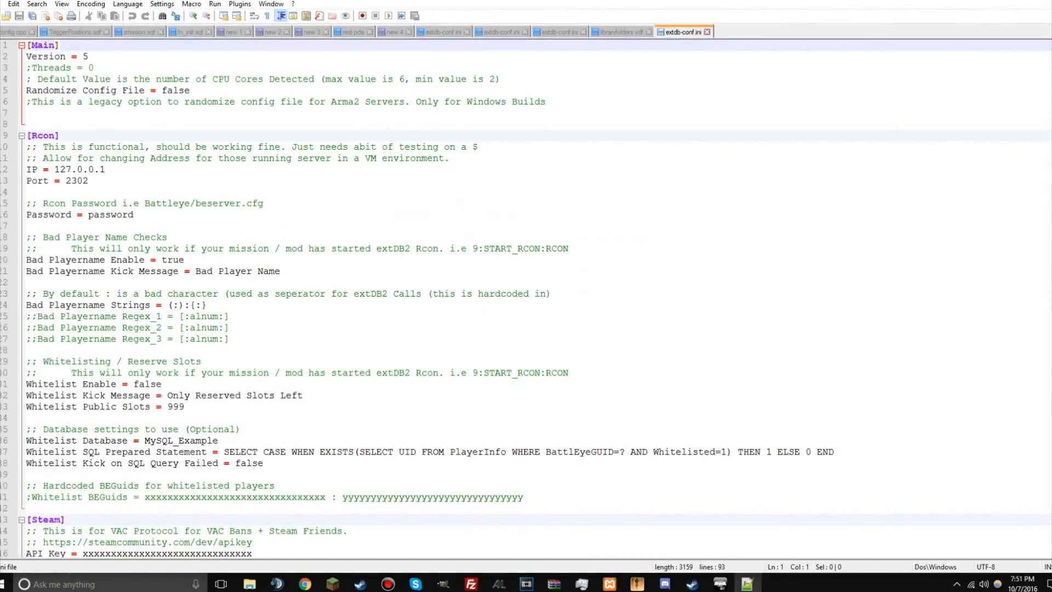
scroll(534, 299, "down", 16)
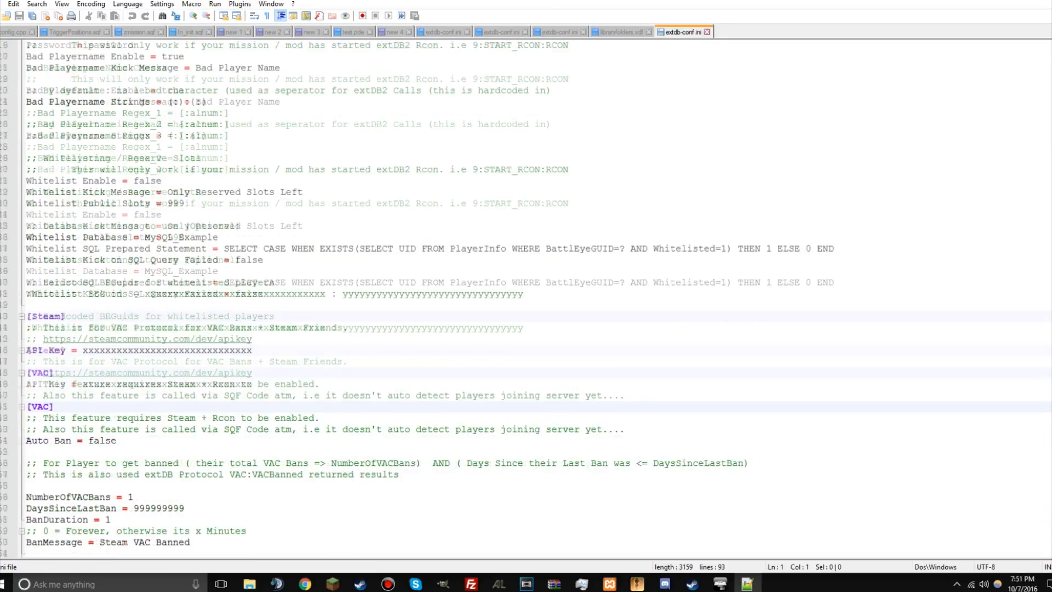
scroll(526, 299, "down", 3)
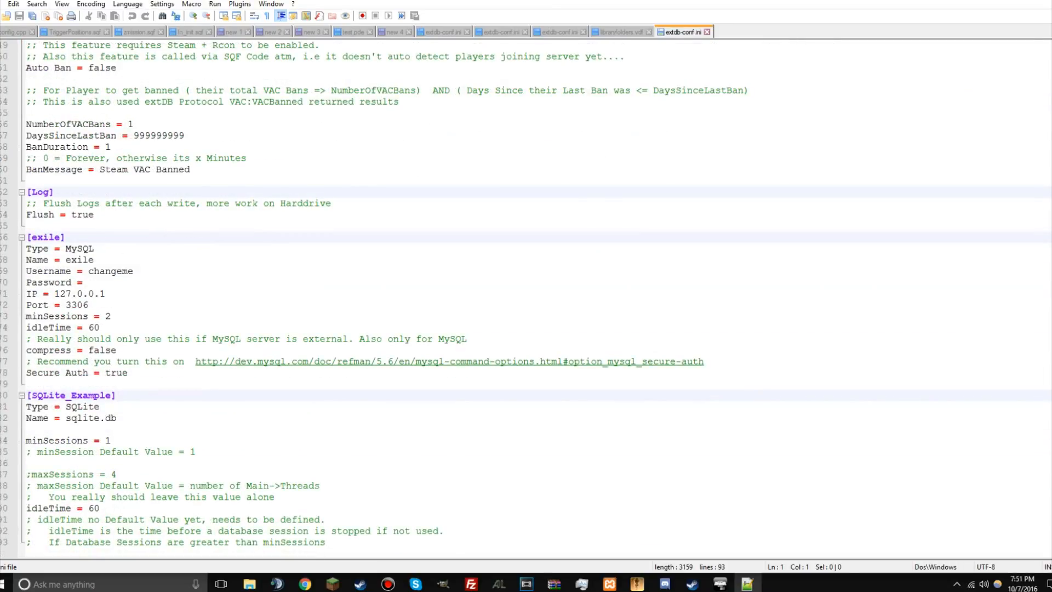
Step: Set the Username in the [exile] section of extdb-conf.ini to root and close Notepad++
double_click(110, 271)
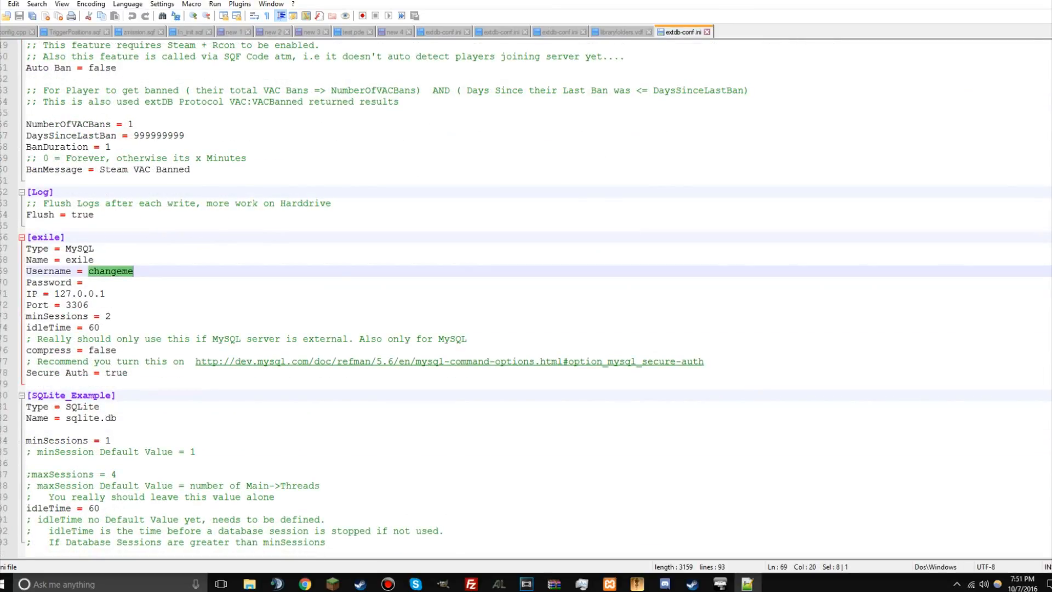
type("root")
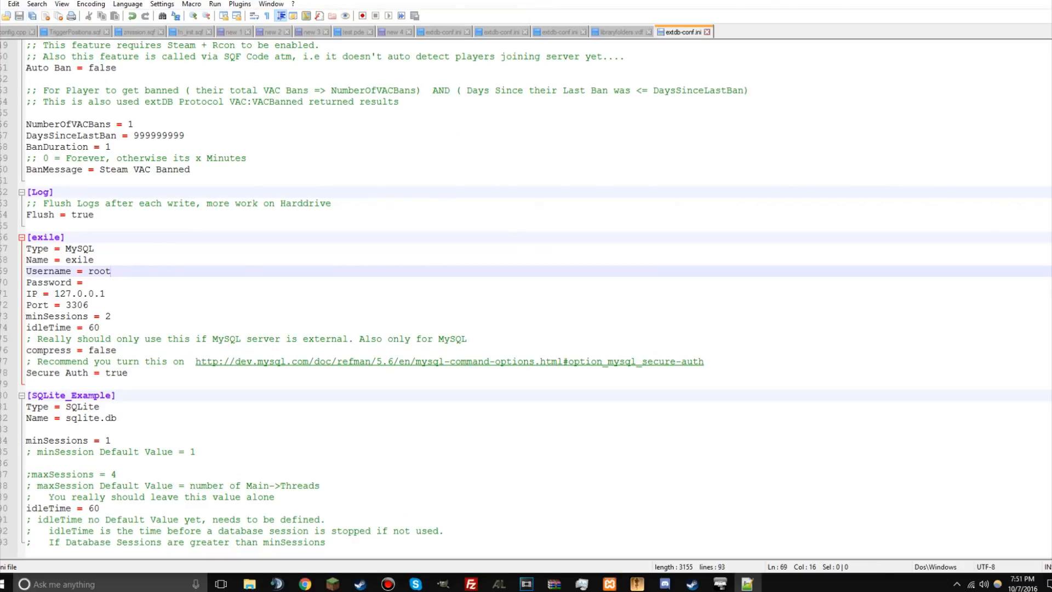
right_click(748, 583)
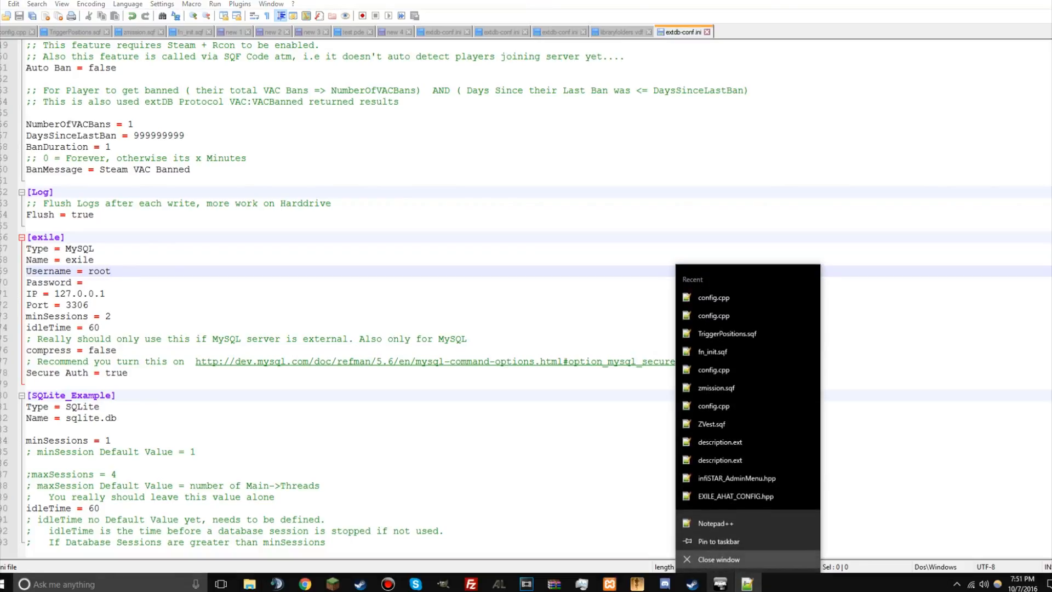
left_click(723, 559)
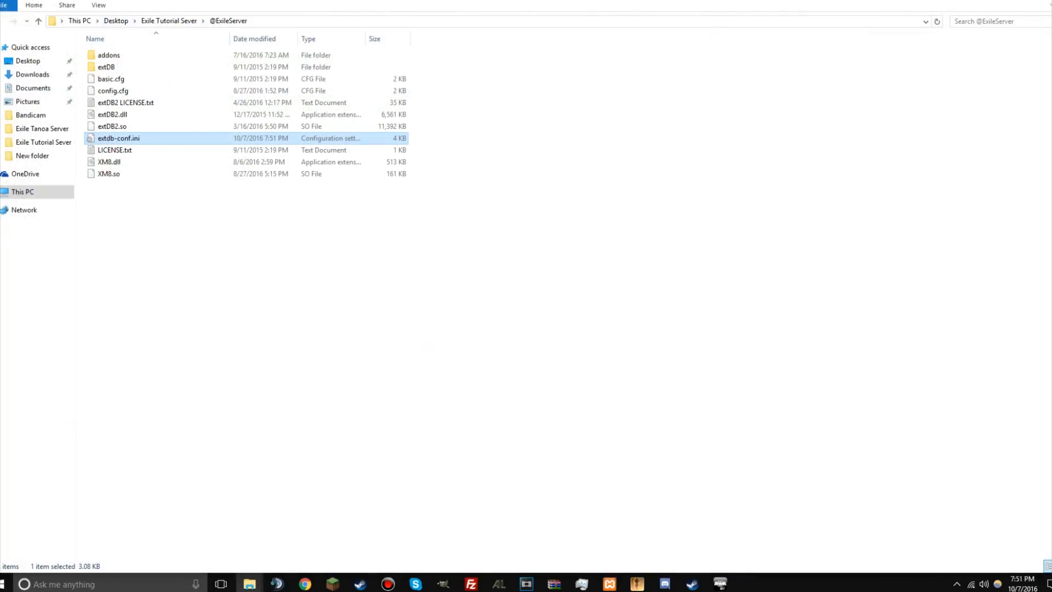
Step: Open exile.sql from the Exile Tutorial Sever folder in HeidiSQL, connecting with the Unnamed session as root on 127.0.0.1
left_click(168, 21)
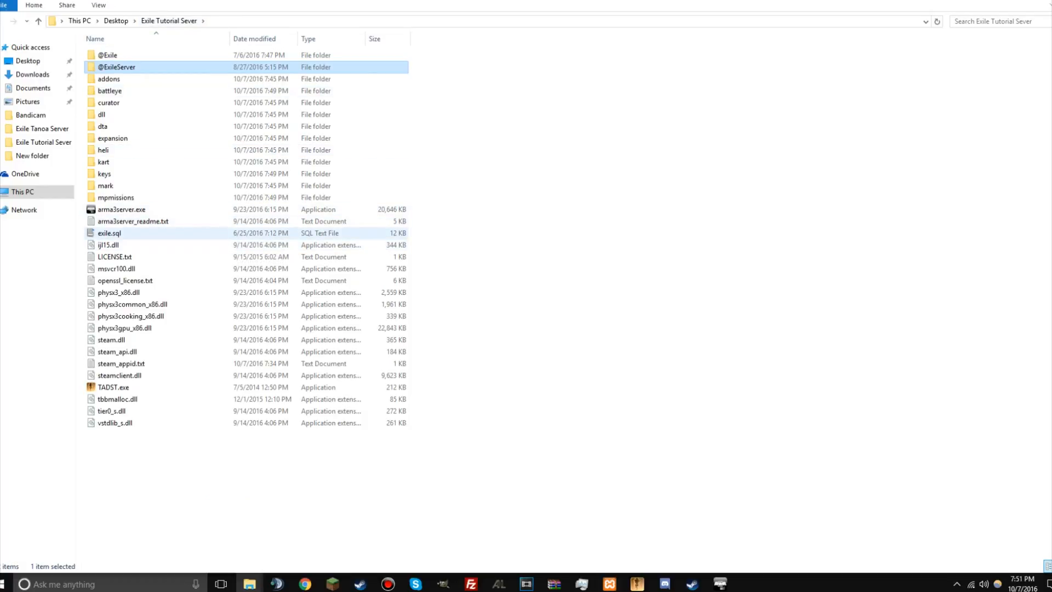
left_click(139, 233)
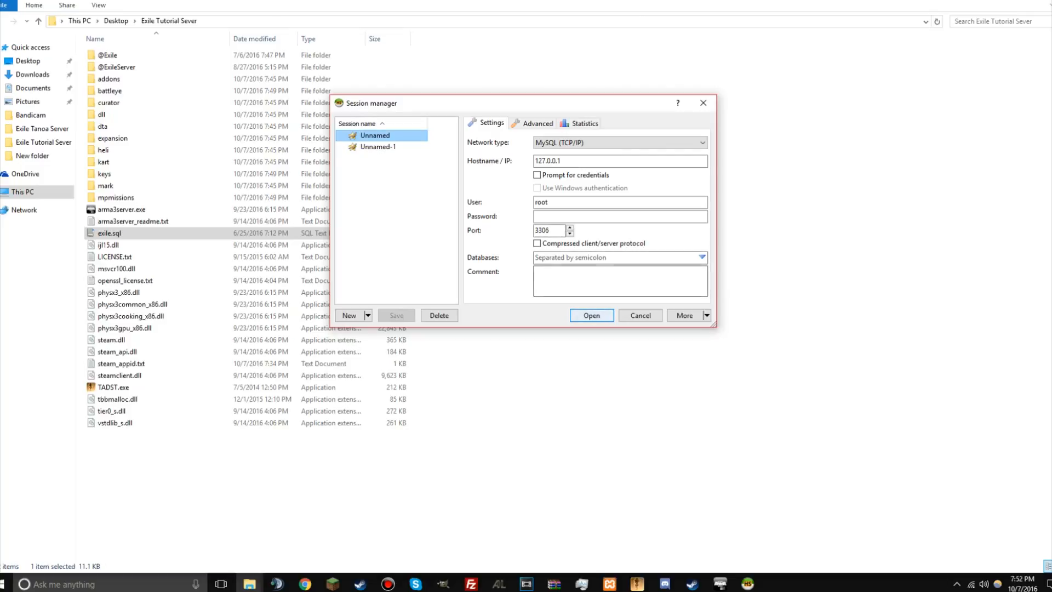
key("Return")
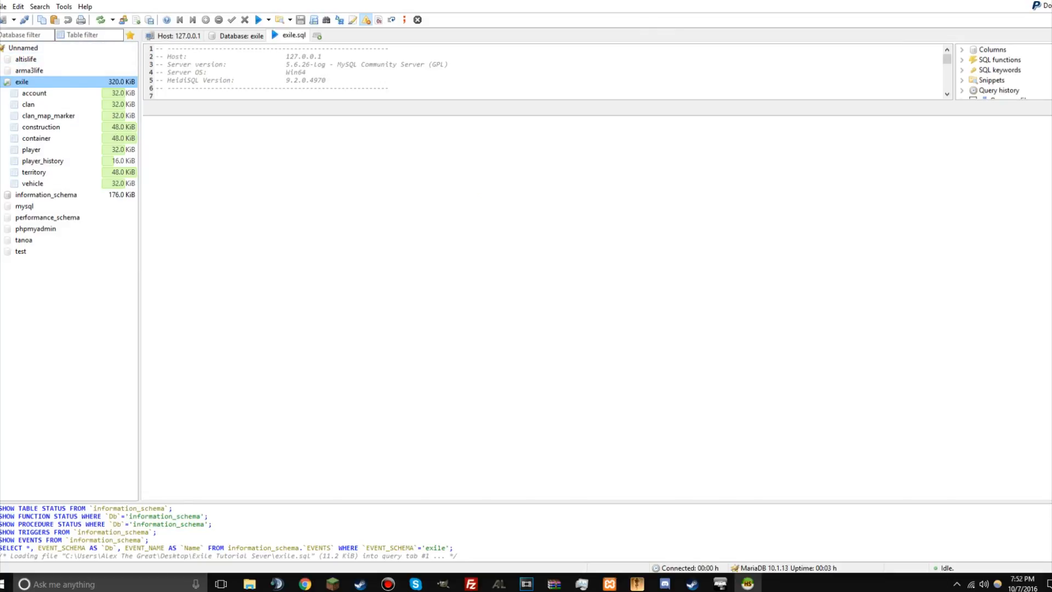
Step: Try to create a new database named exile on the Unnamed server
left_click(32, 48)
right_click(31, 48)
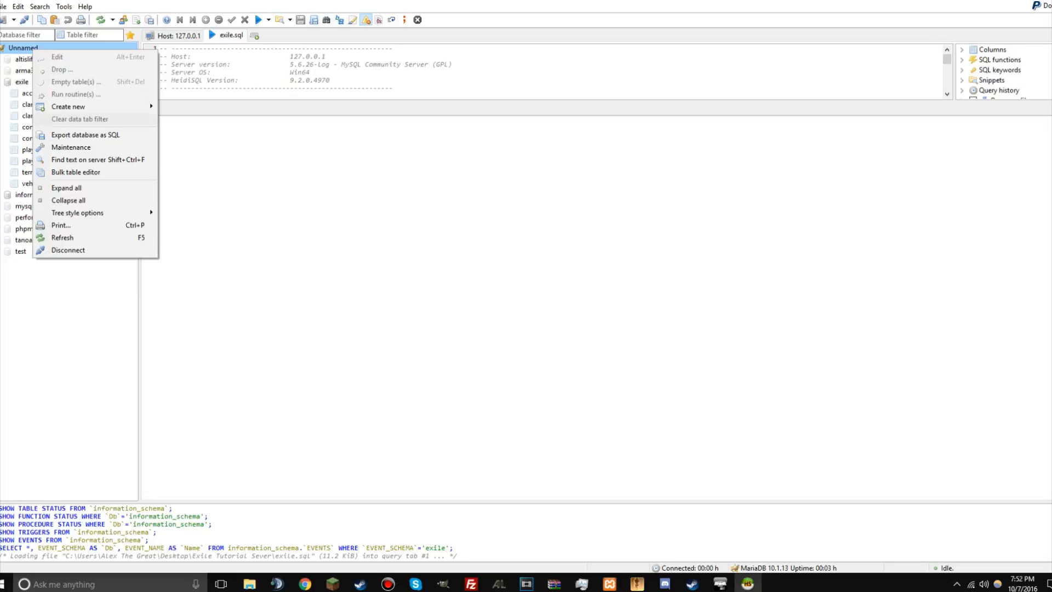
mouse_move(82, 106)
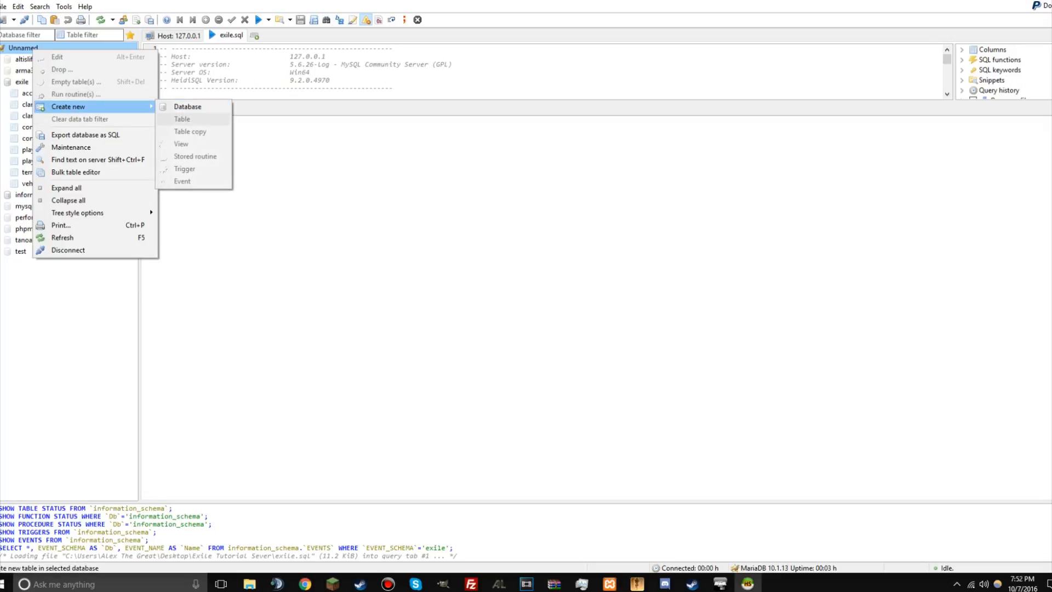
left_click(187, 106)
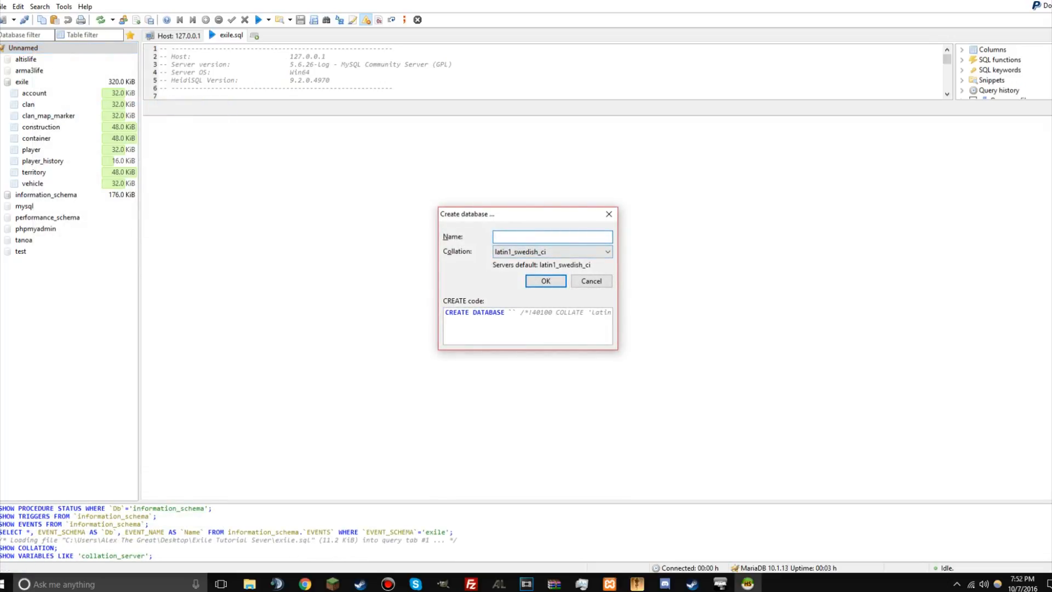
left_click_drag(505, 216, 480, 150)
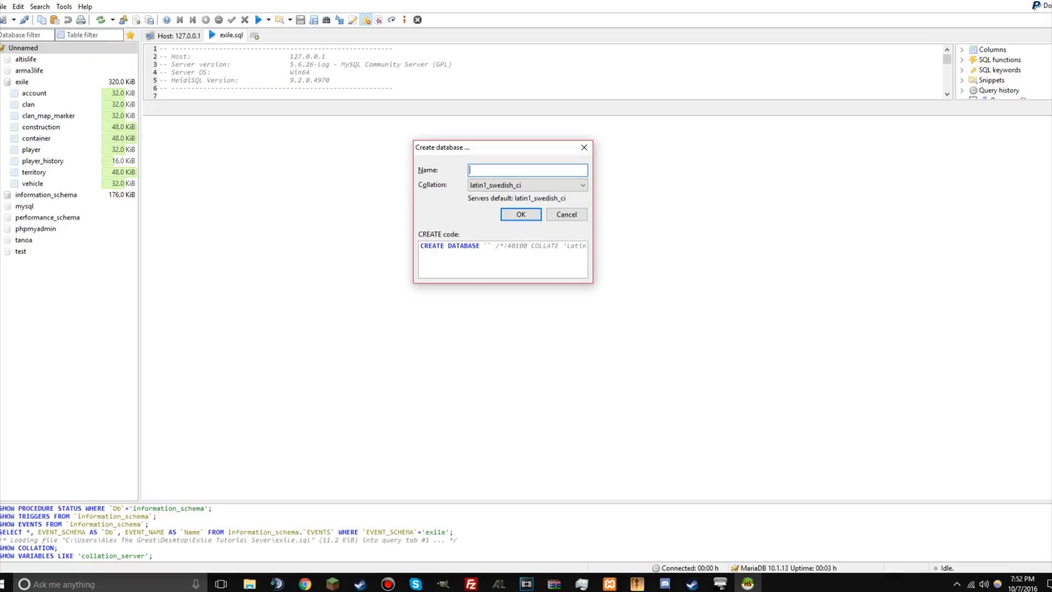
type("exile")
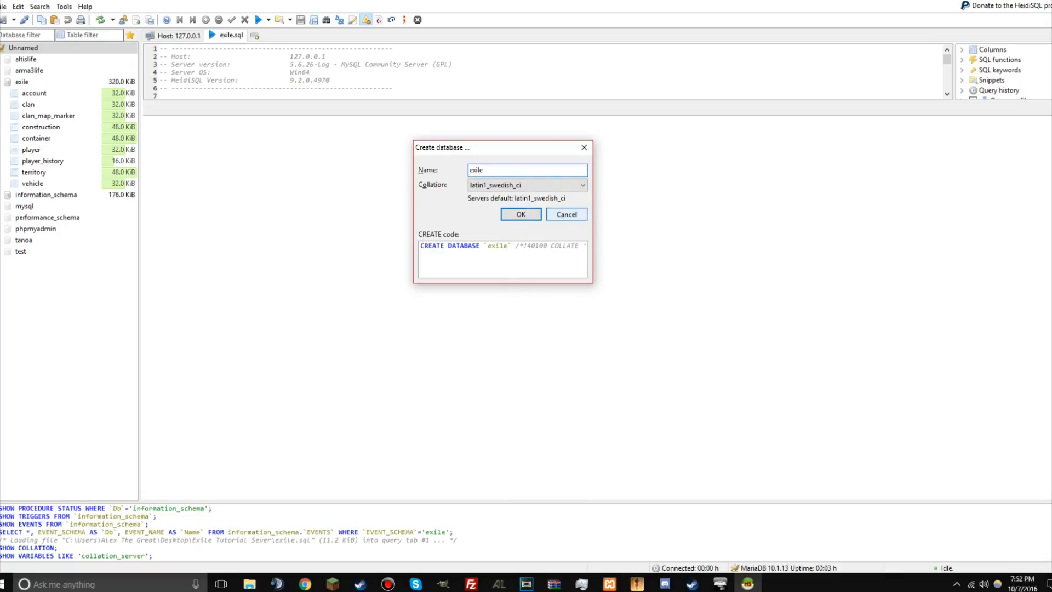
key("Return")
Step: Examine the data in the exile database's player, construction and account tables, and close HeidiSQL
left_click(23, 81)
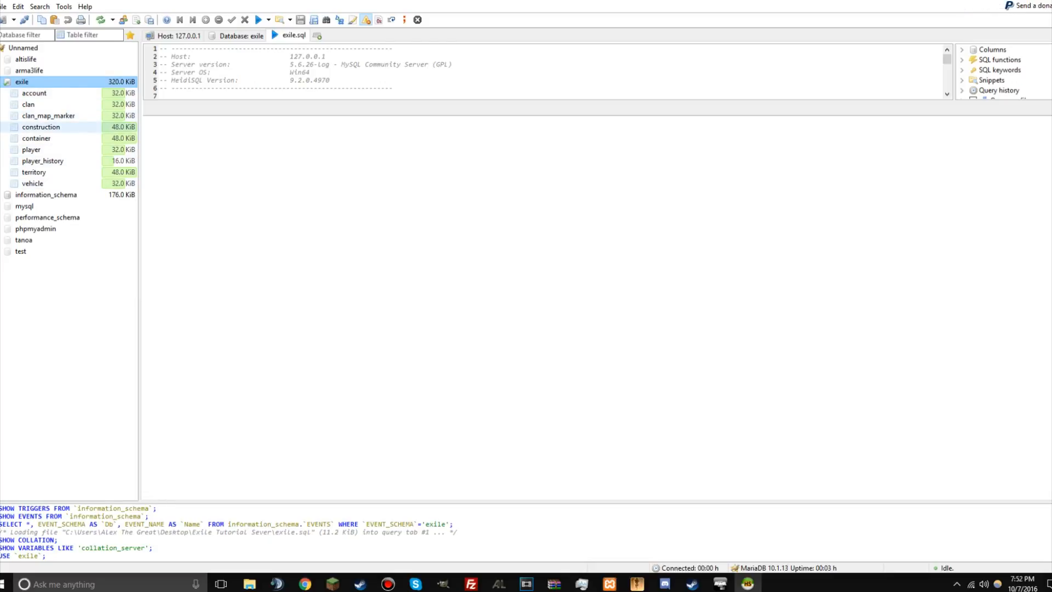
left_click(32, 150)
left_click(342, 35)
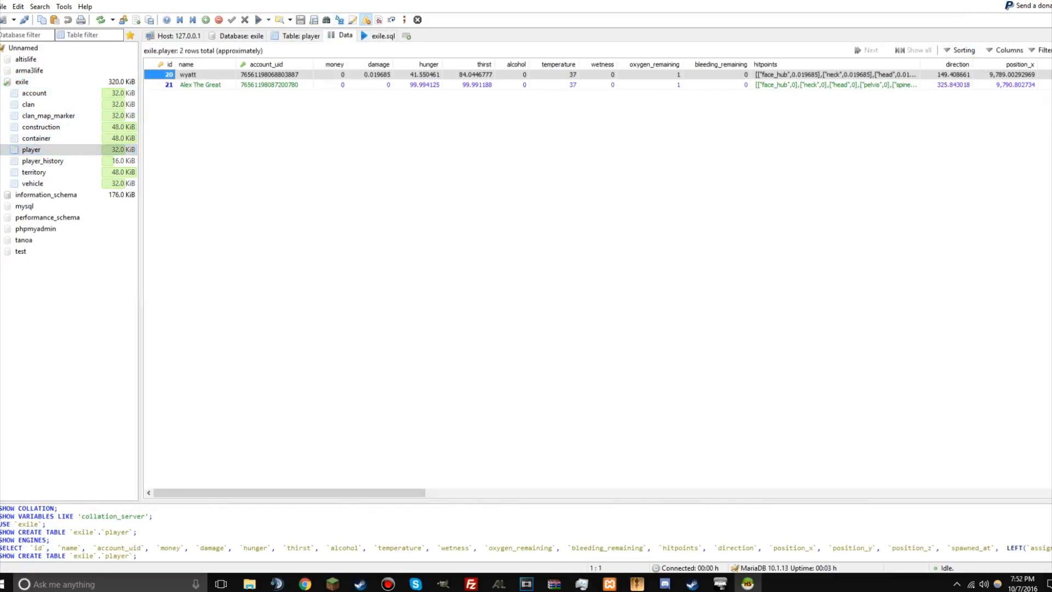
left_click(41, 127)
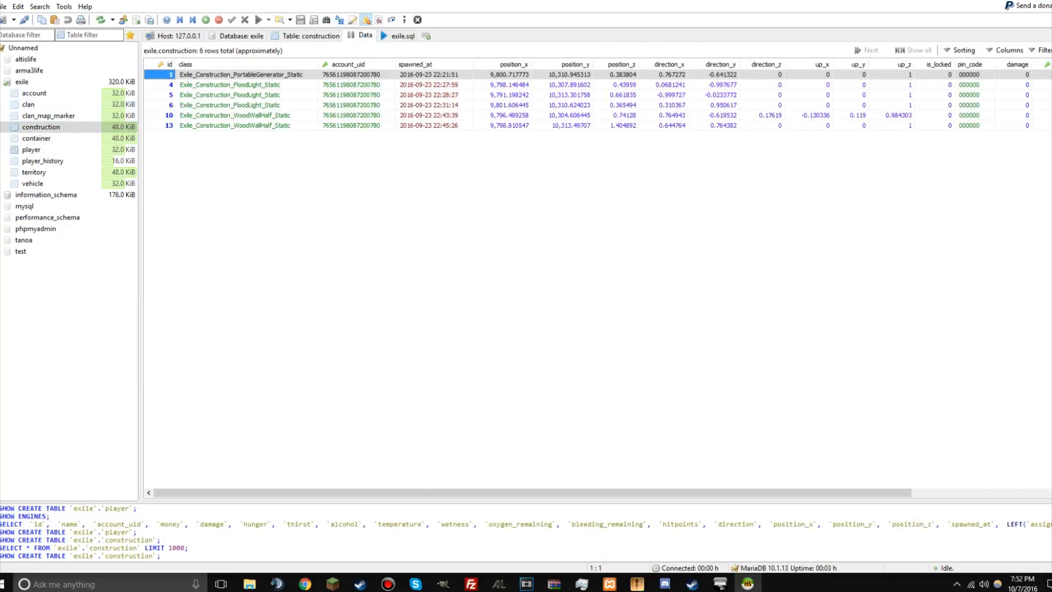
left_click(34, 94)
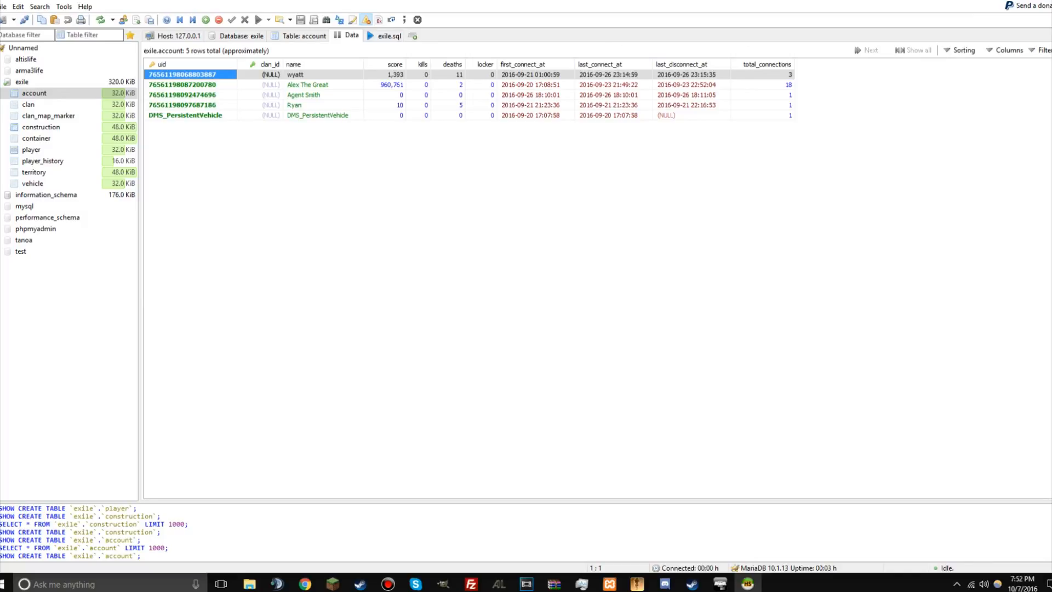
right_click(748, 583)
left_click(709, 559)
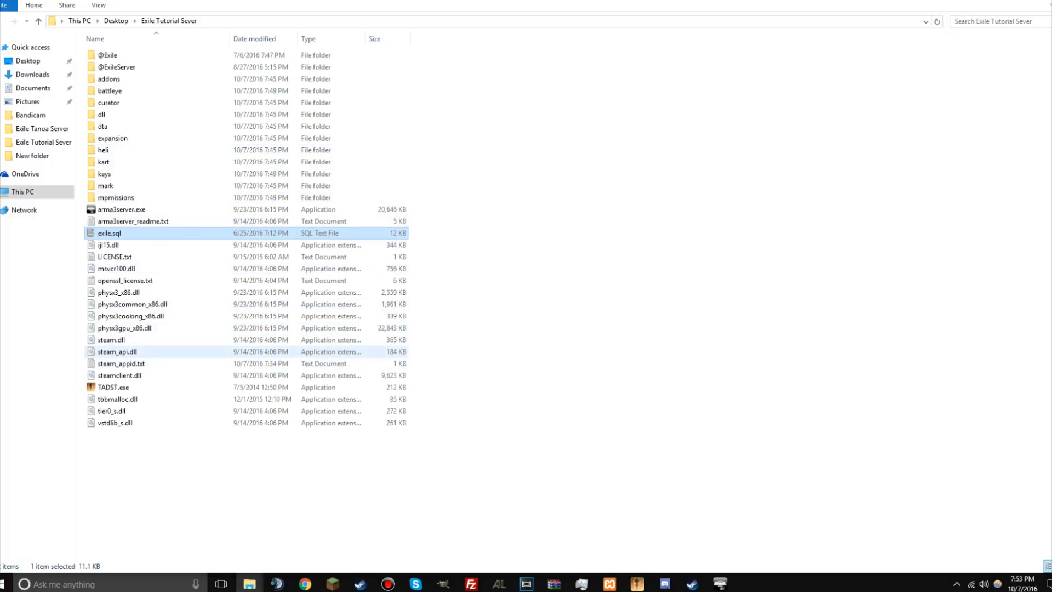
Step: Launch TADST.exe from the Exile Tutorial Sever folder and set the server name to Tutorial Exile Server
left_click(113, 387)
double_click(113, 387)
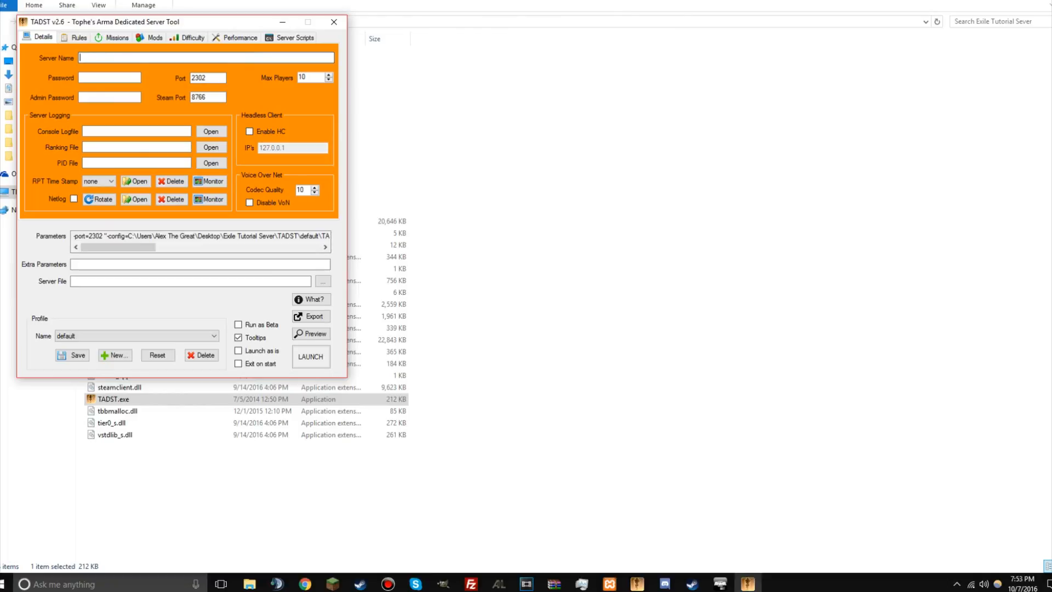
type("Tutorial Exile Server")
Step: Enter the admin password, set the Steam port to 2303 and the maximum players to 100
key("Tab")
key("Tab")
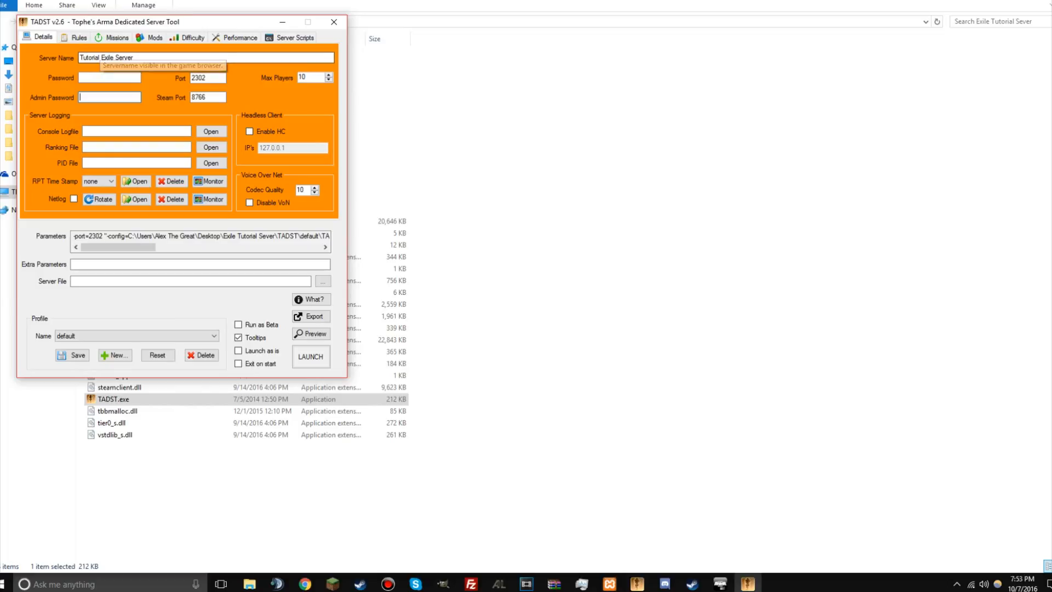
left_click(110, 77)
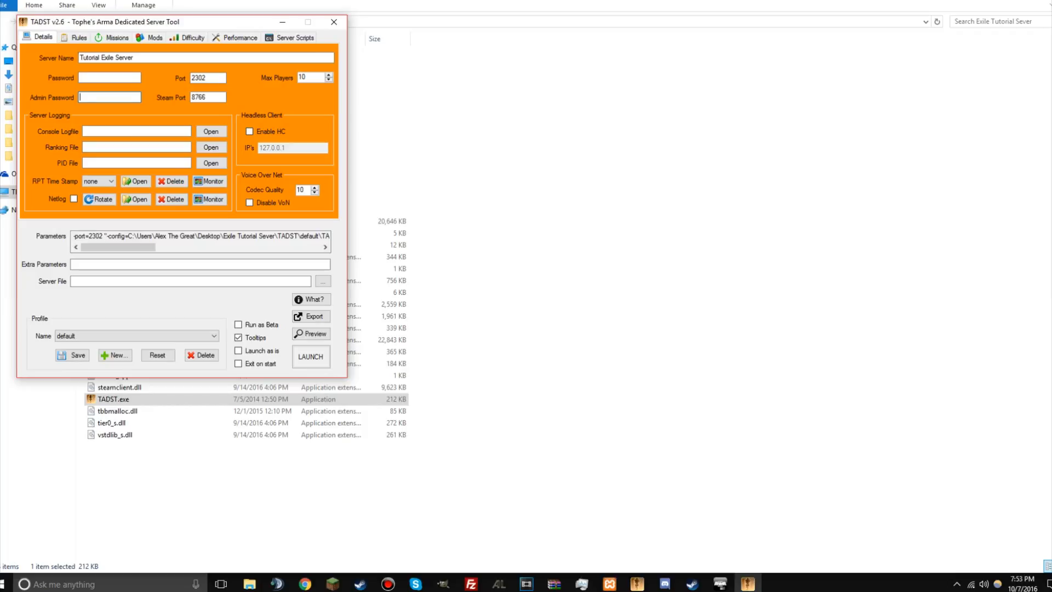
type("test")
key("Tab")
type("2303")
type("100")
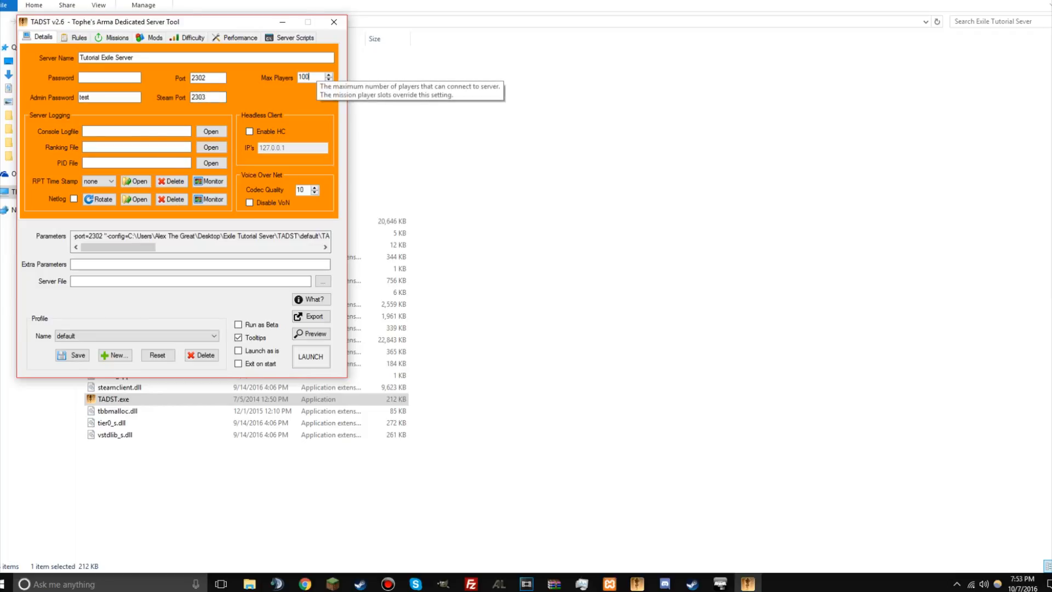
Step: Add the extra parameter -autoInit and set the server file to arma3server.exe in the Exile Tutorial Sever folder
left_click(200, 264)
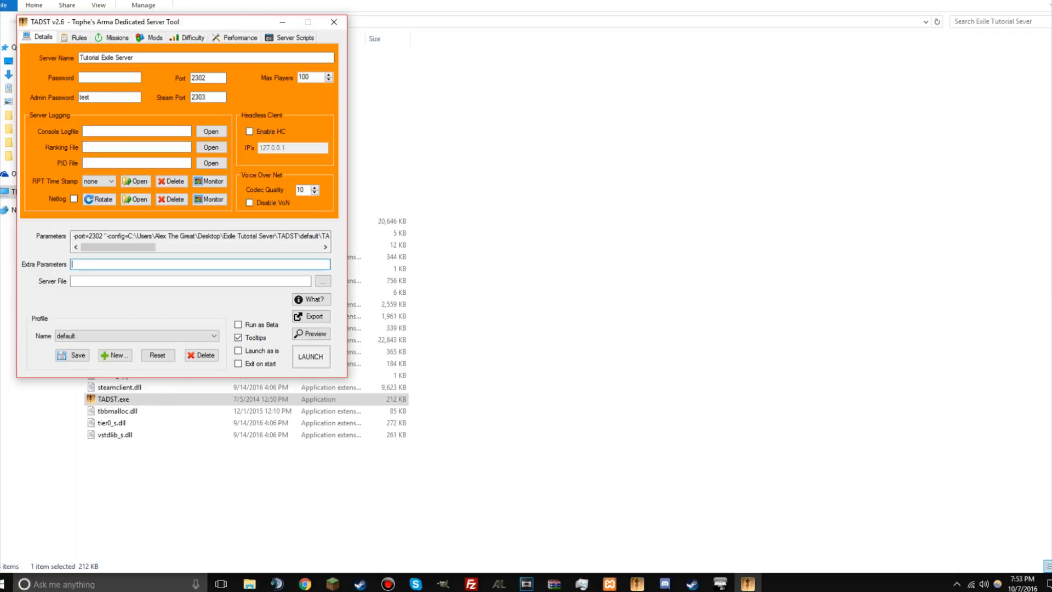
type("-autoInit")
left_click(74, 281)
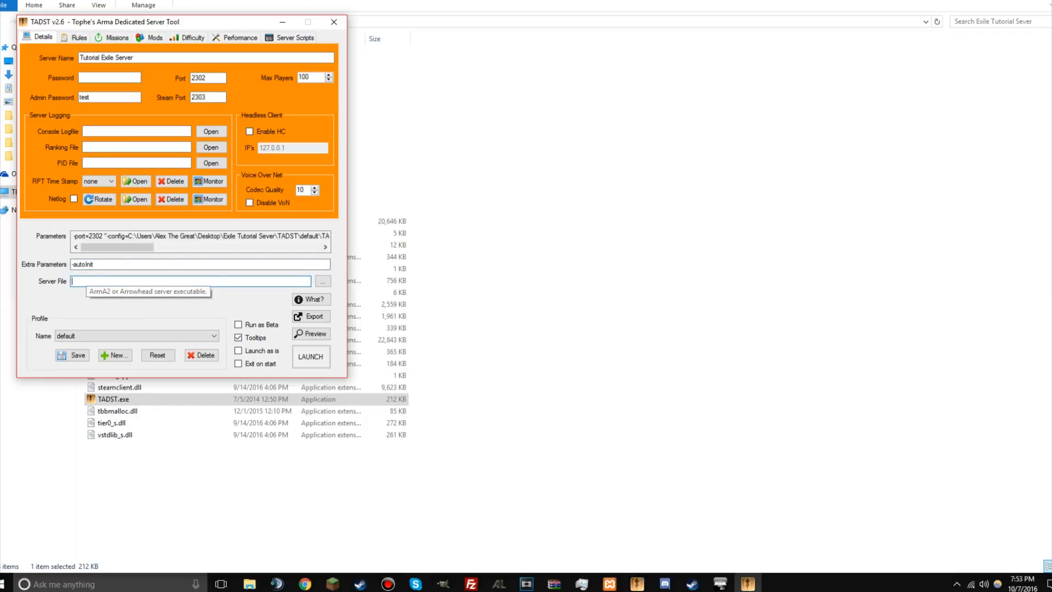
type("C:\\Users\\Alex The Great\\Desktop\\Exile Tutorial Sever\\arma3server.exe")
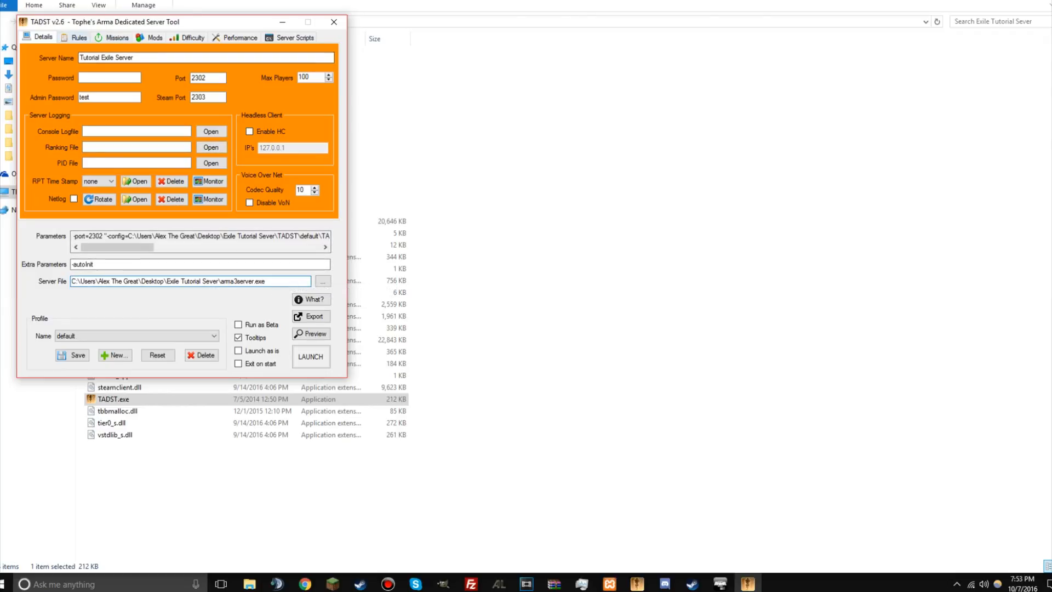
Step: Disable voting in the server rules and enable Kick Duplicates, Persistent Battlefield and BattlEye
left_click(75, 38)
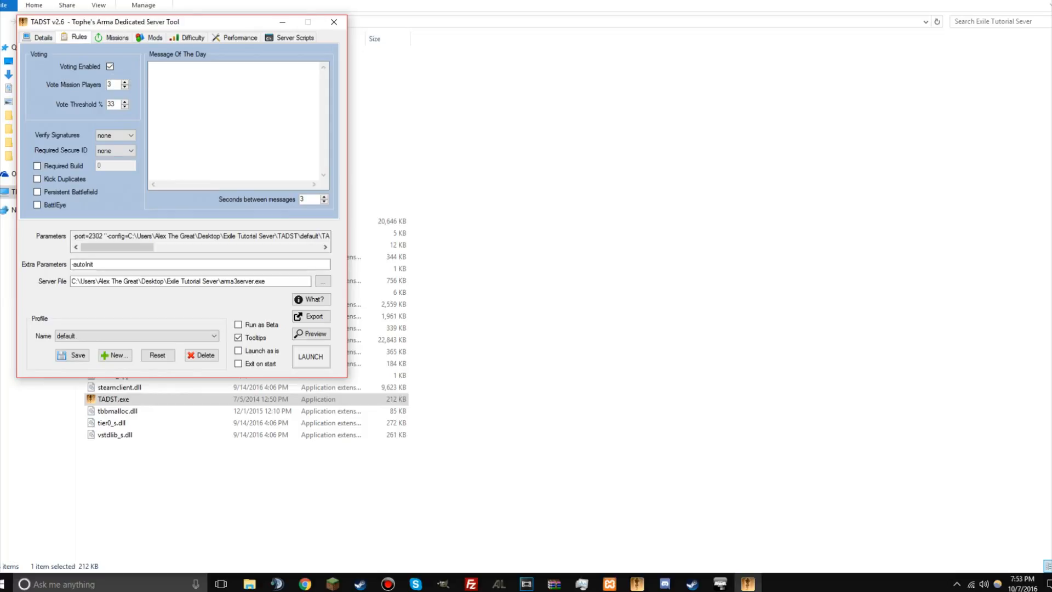
left_click(110, 66)
left_click(37, 179)
left_click(37, 191)
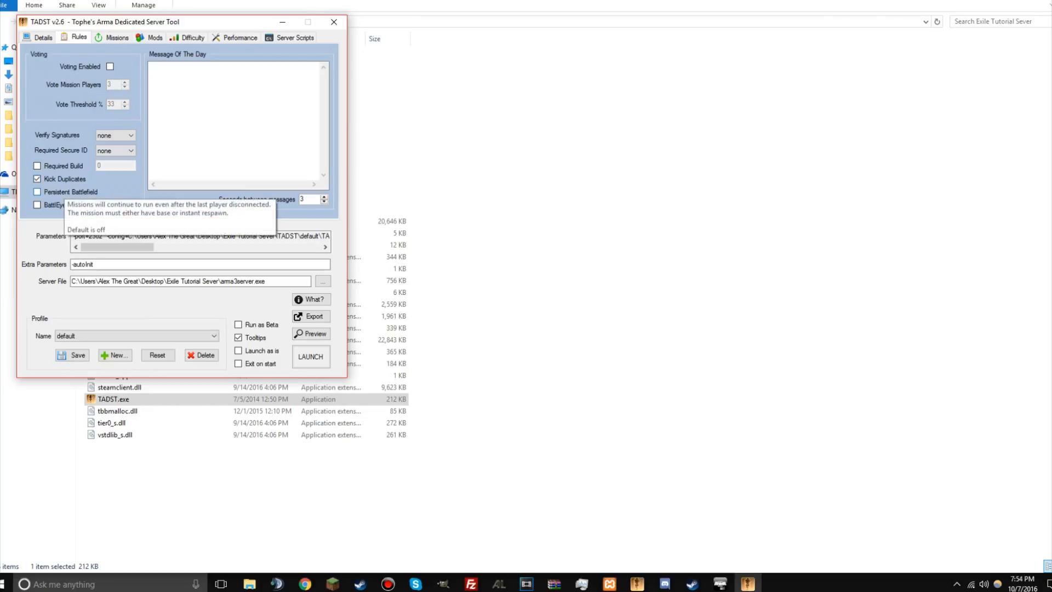
left_click(37, 205)
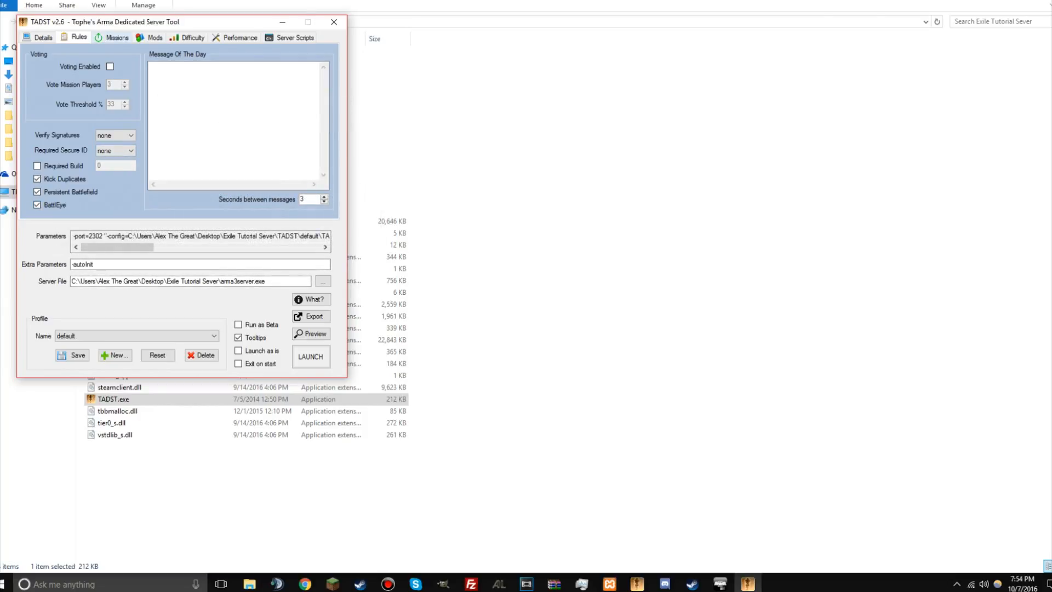
left_click(112, 38)
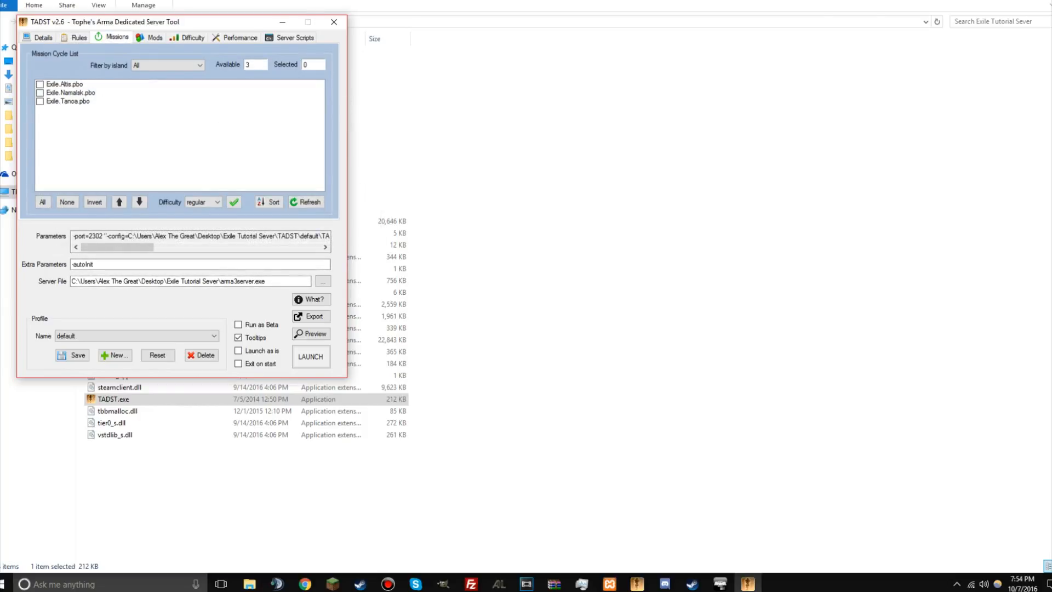
left_click(64, 84)
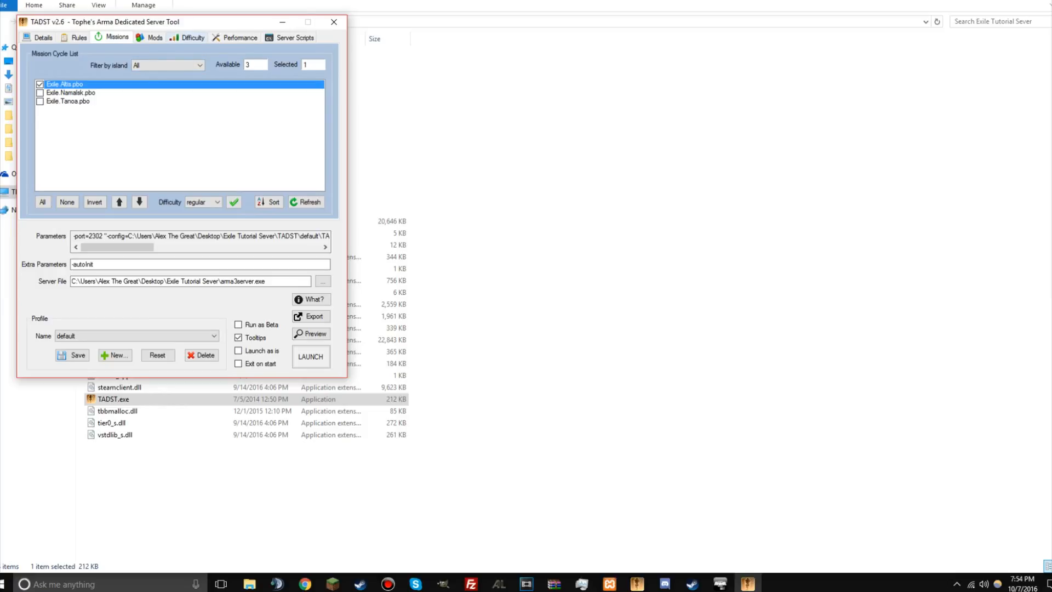
left_click(151, 37)
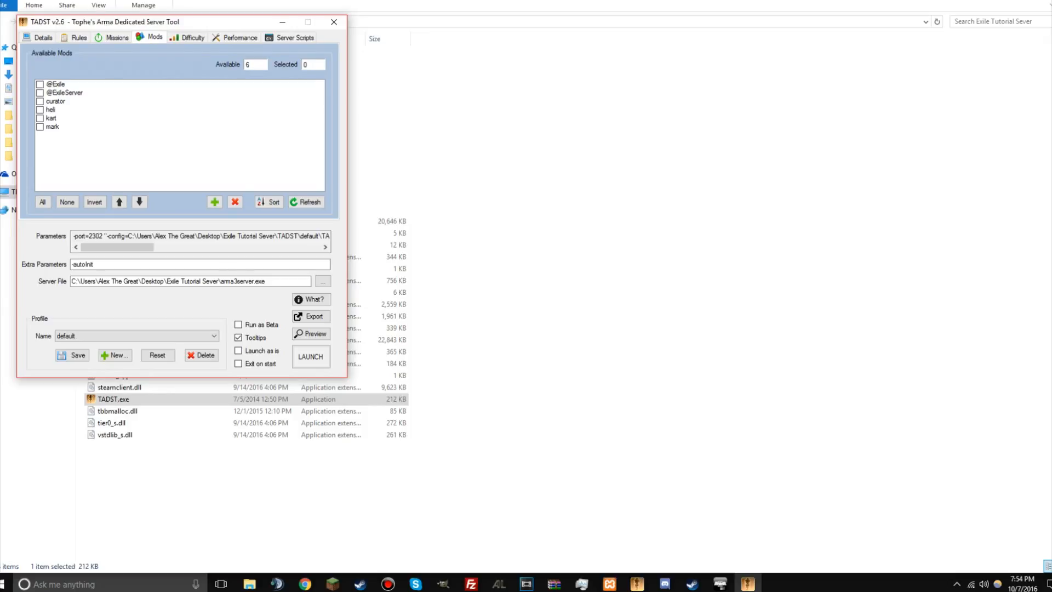
left_click(40, 85)
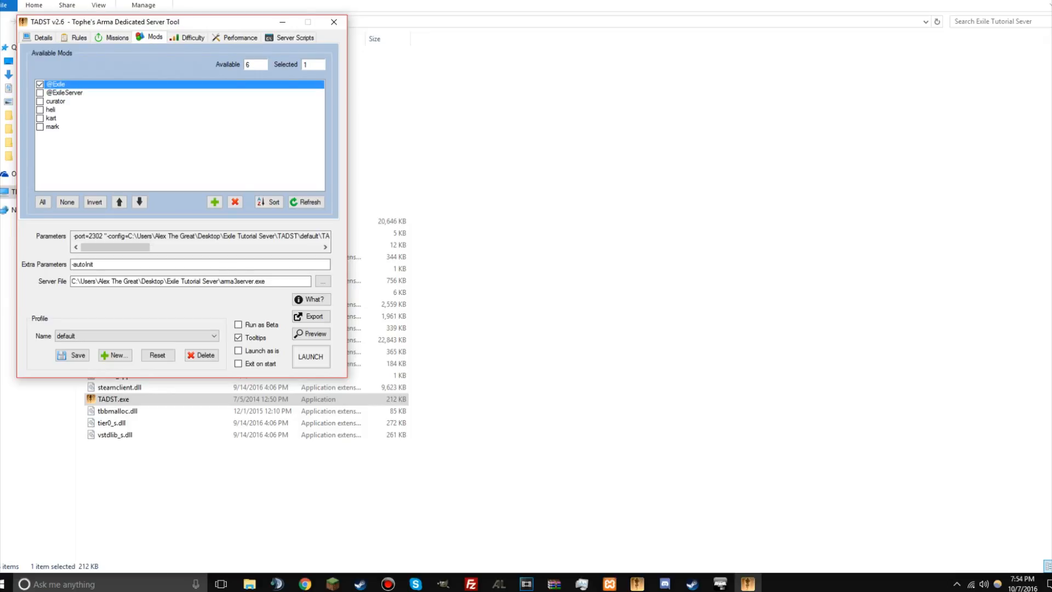
left_click(40, 94)
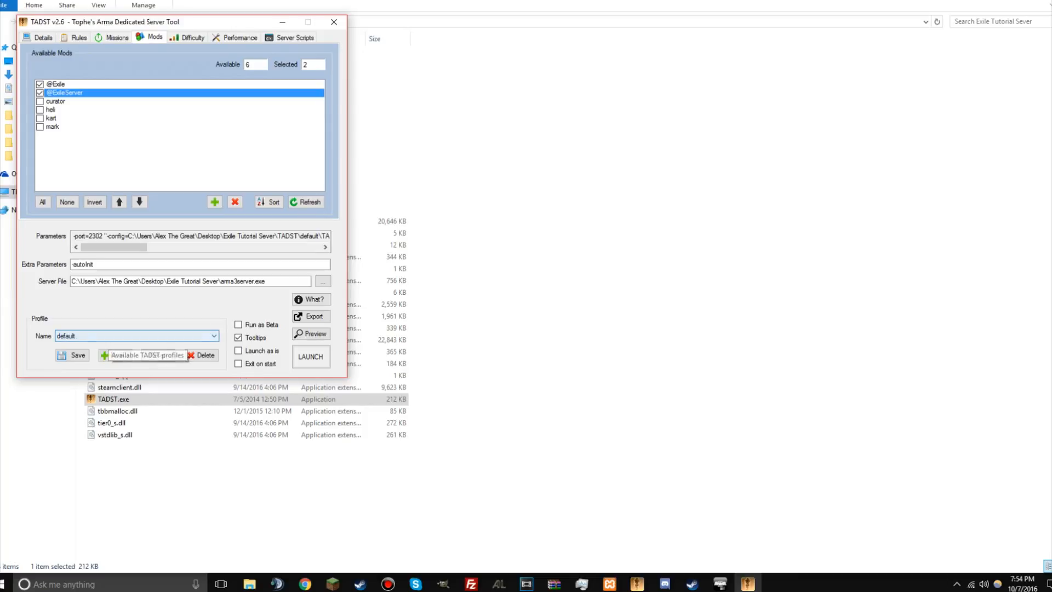
Step: Save the current settings to the default profile and bring up the running Arma 3 server console
left_click(72, 355)
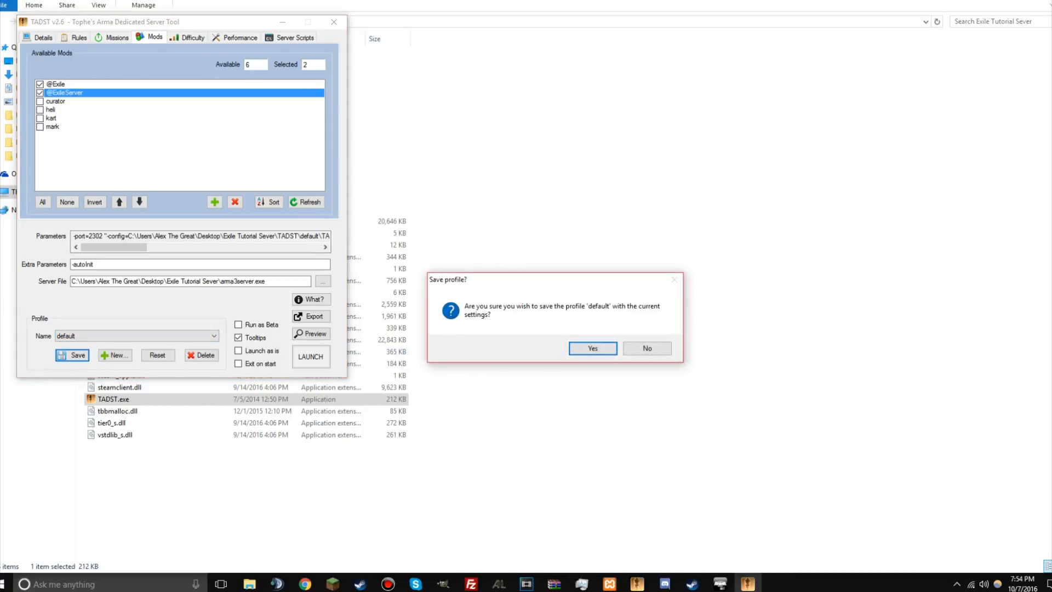
left_click(594, 349)
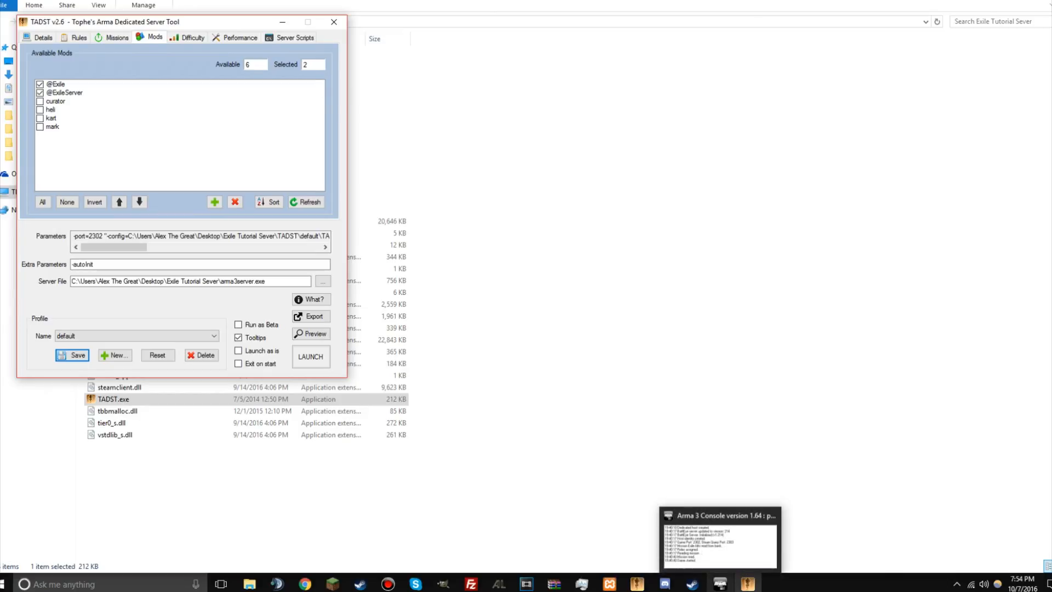
left_click(721, 583)
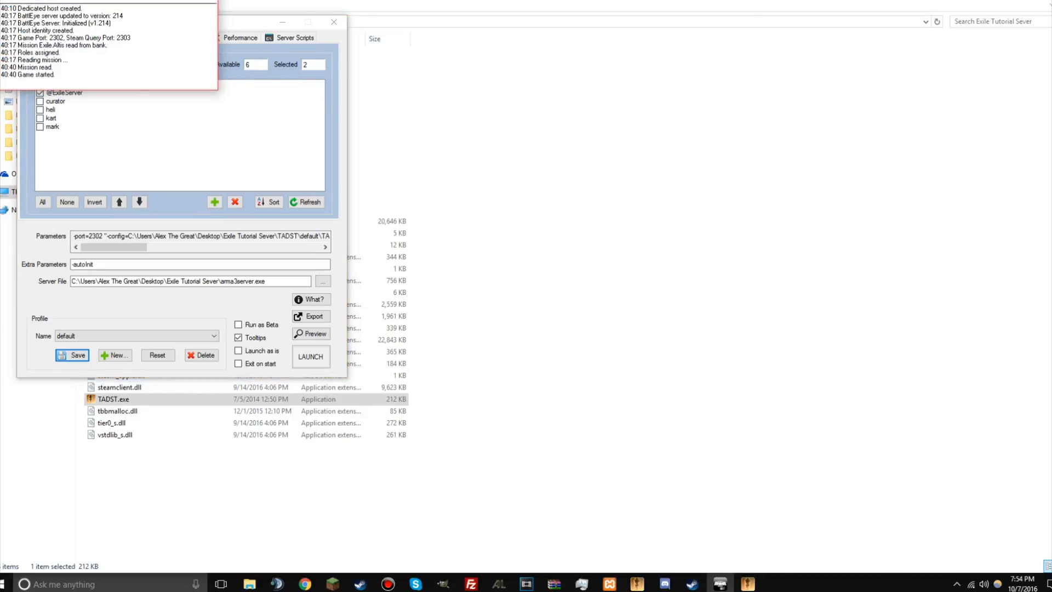
Step: Close the running Arma 3 server console and start Arma 3 from the Steam game library
right_click(720, 583)
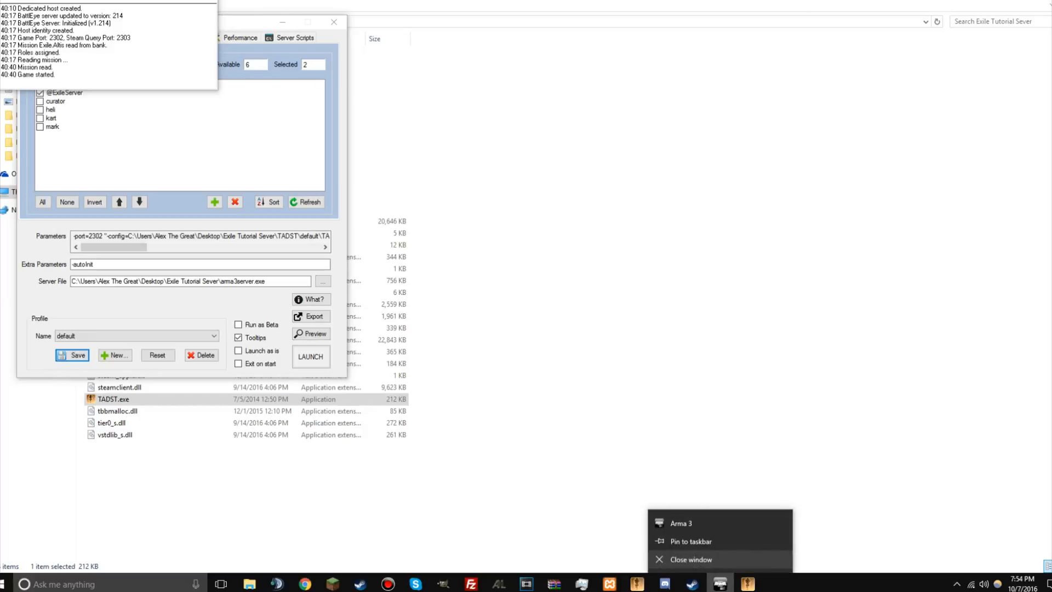
left_click(713, 560)
mouse_move(360, 583)
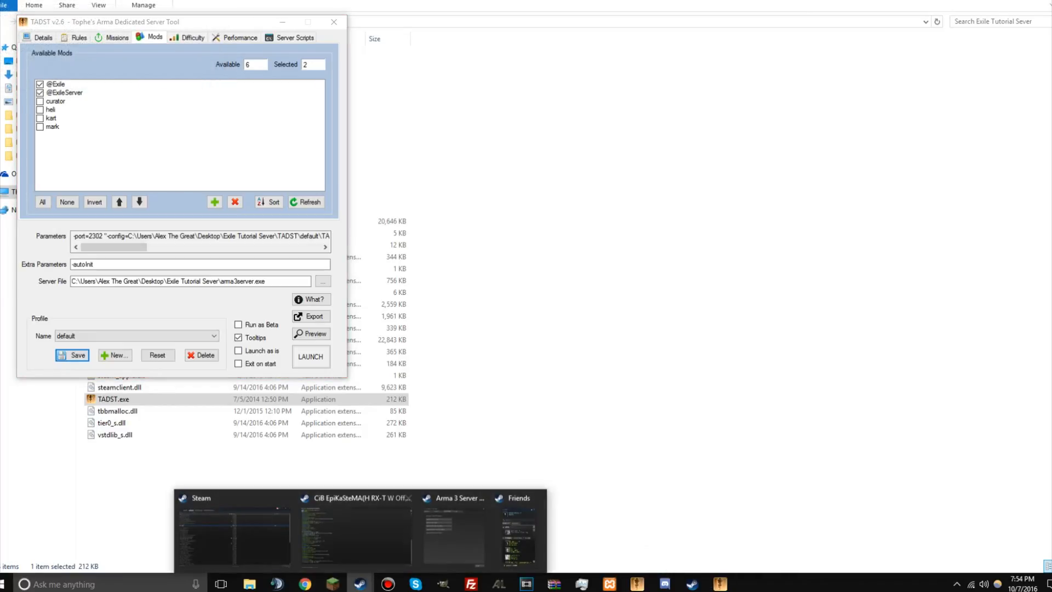
left_click(235, 529)
left_click(102, 29)
left_click(32, 101)
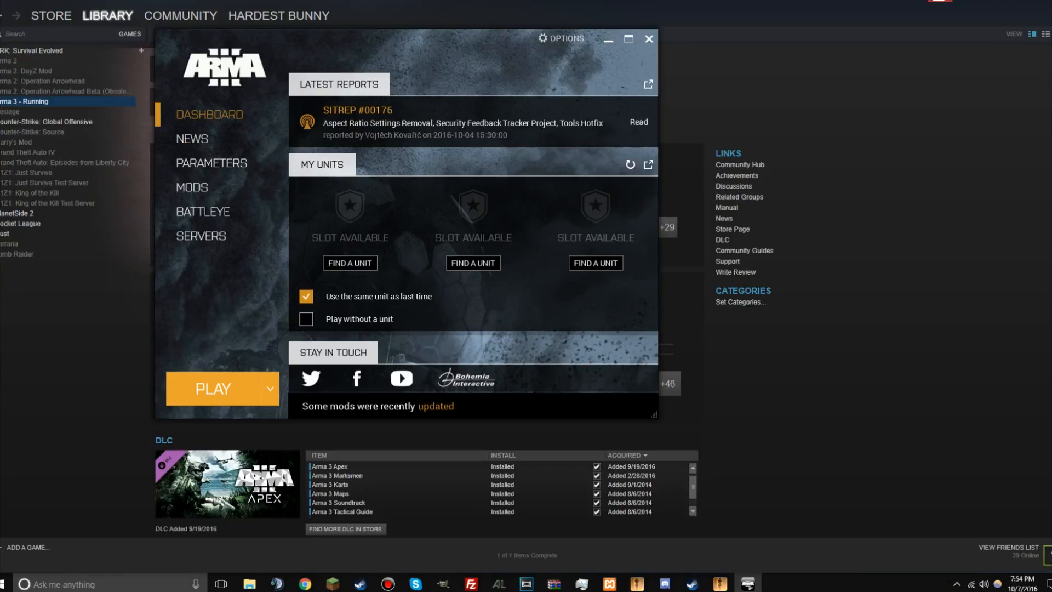
Step: Switch to TADST and launch the server with the default profile
left_click(720, 584)
left_click(164, 118)
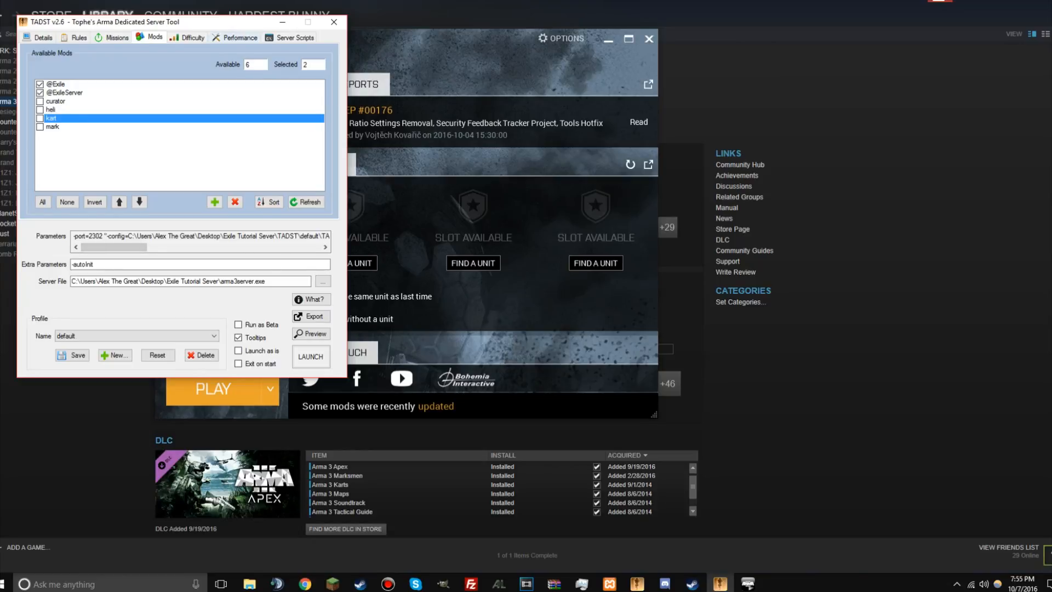
left_click_drag(220, 22, 408, 184)
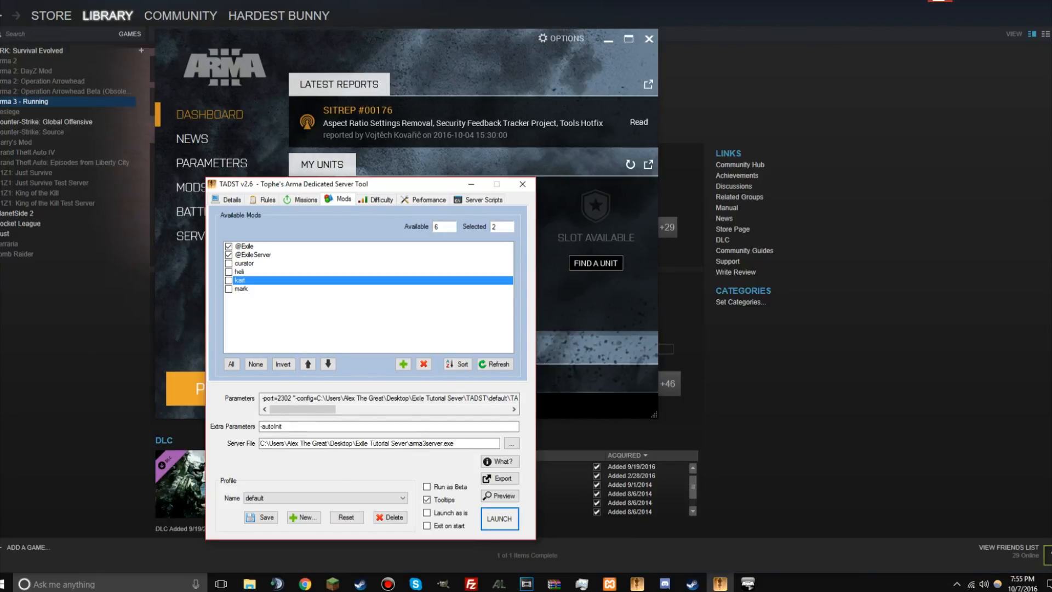
left_click(499, 518)
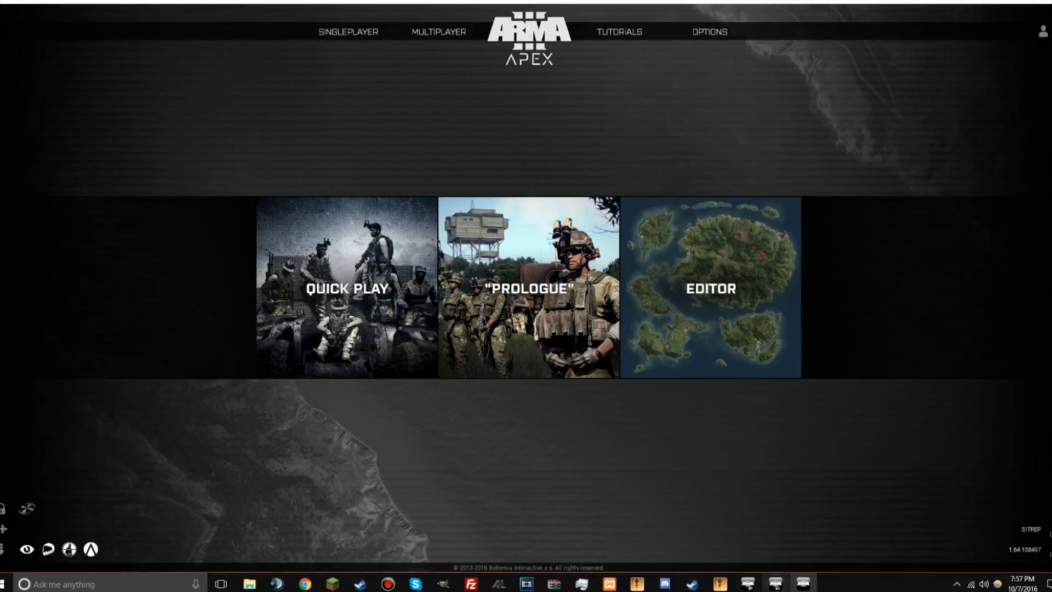
Step: Check the server console's startup log for the Exile.Altis mission and return to the Arma 3 main menu
left_click(776, 583)
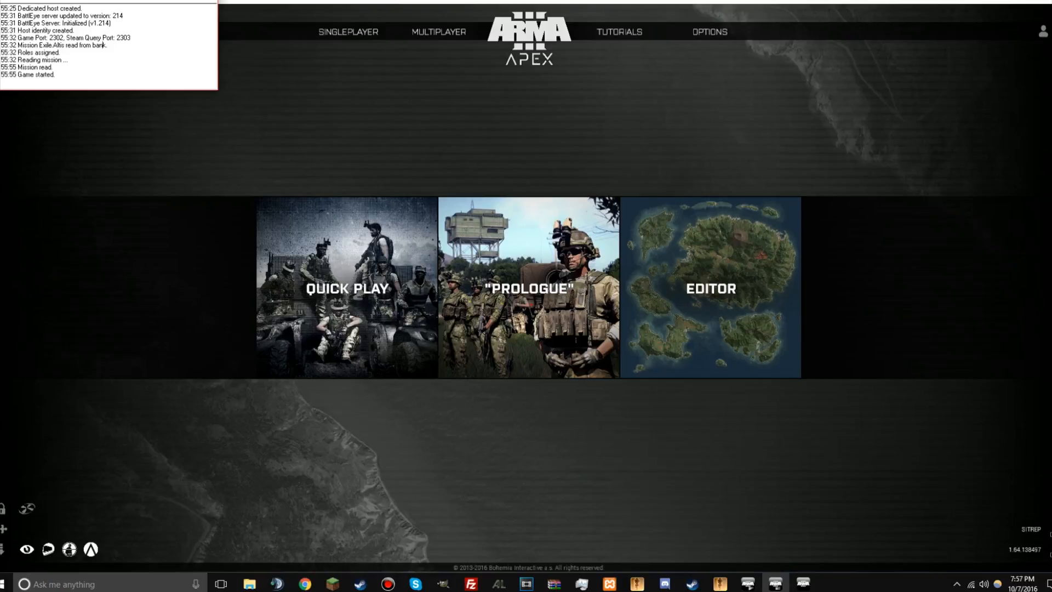
left_click_drag(58, 78, 1, 7)
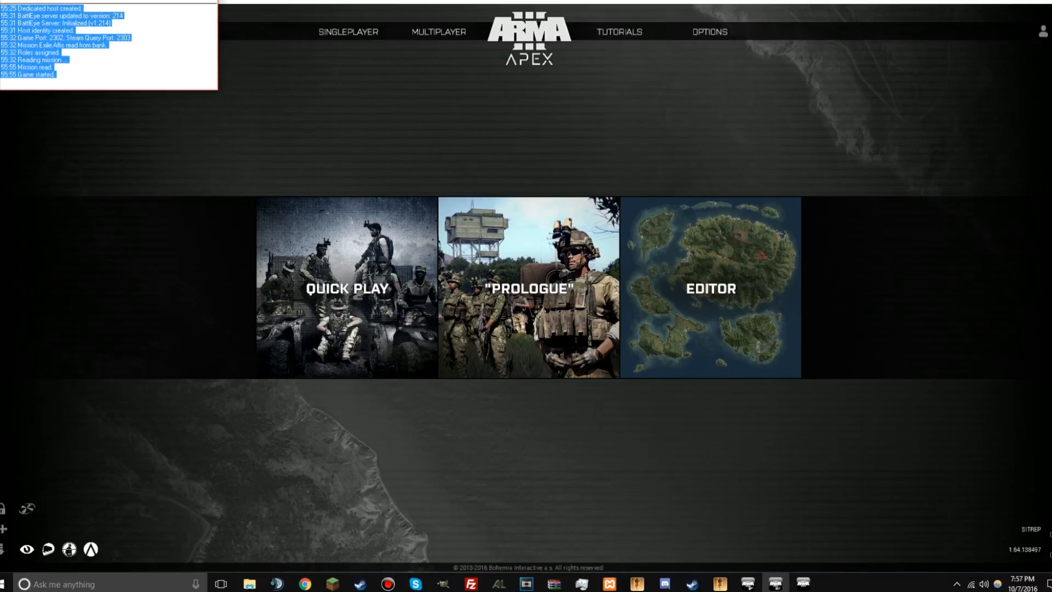
left_click(66, 37)
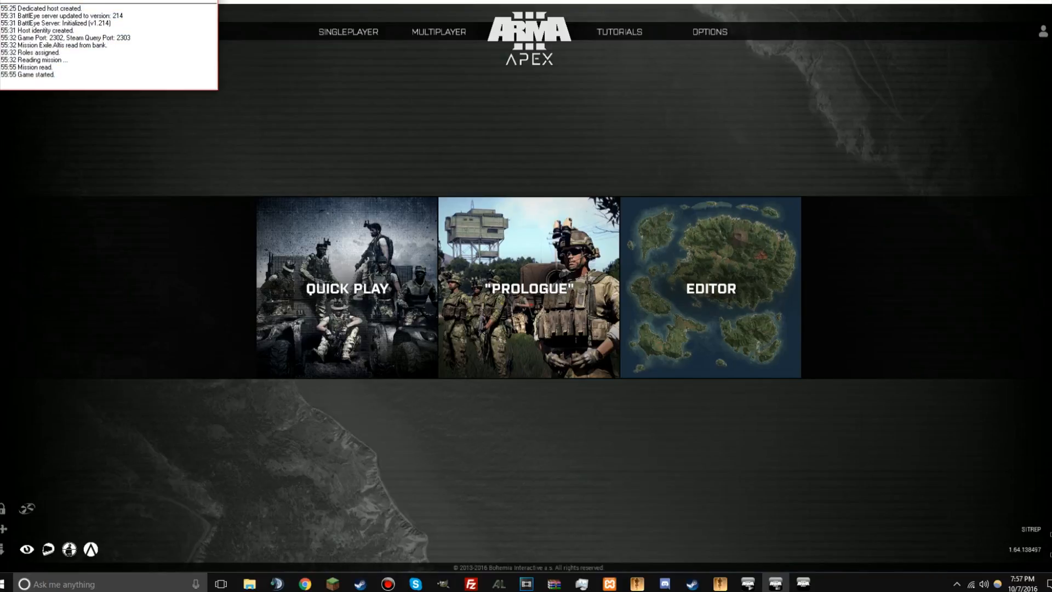
left_click(285, 110)
Step: Open the multiplayer server browser and try to join Tutorial Exile Server from the LAN list
mouse_move(438, 31)
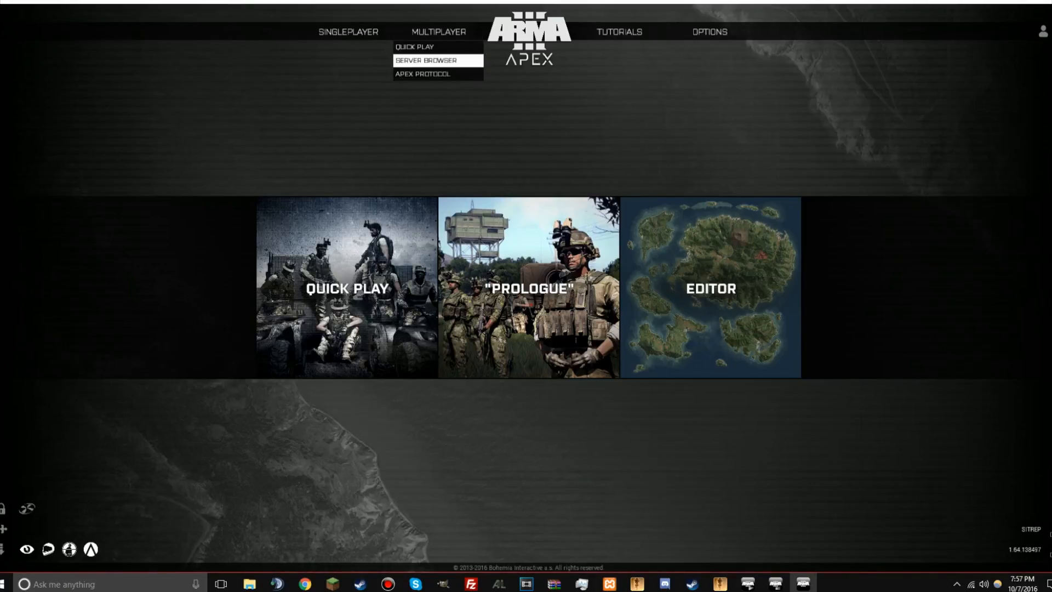
left_click(438, 61)
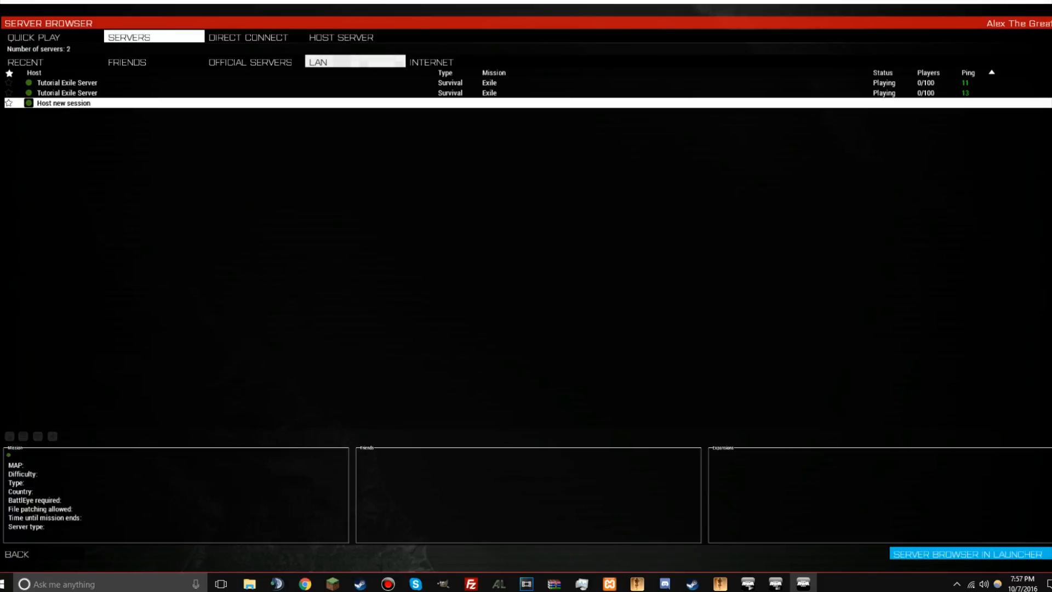
left_click(351, 93)
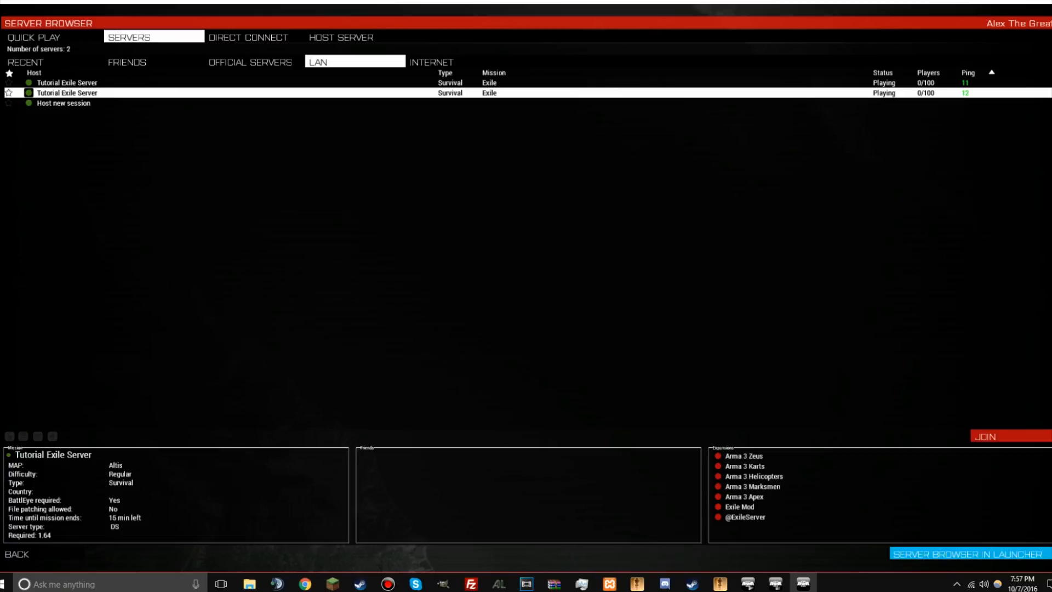
left_click(164, 83)
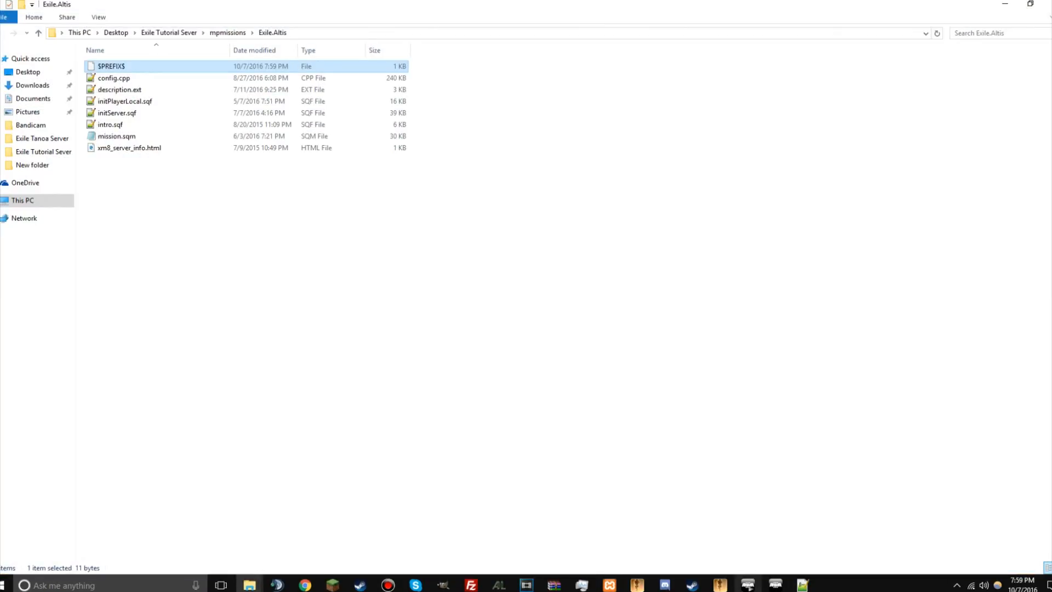
Step: Bring up the Arma 3 launcher and show its mods page, leaving the running game open
left_click(748, 585)
left_click(191, 195)
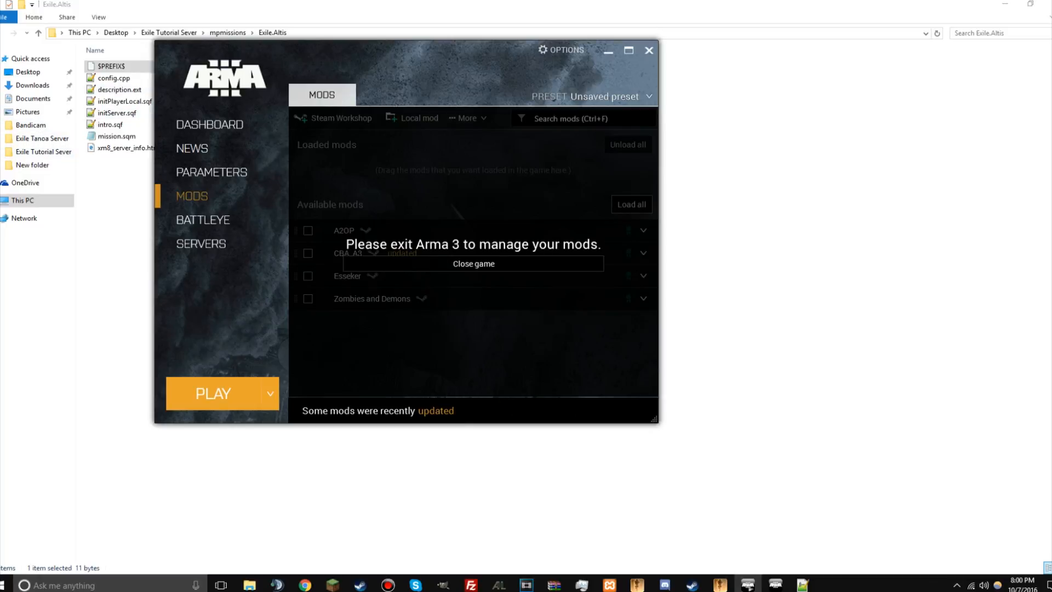
left_click(118, 219)
left_click(438, 33)
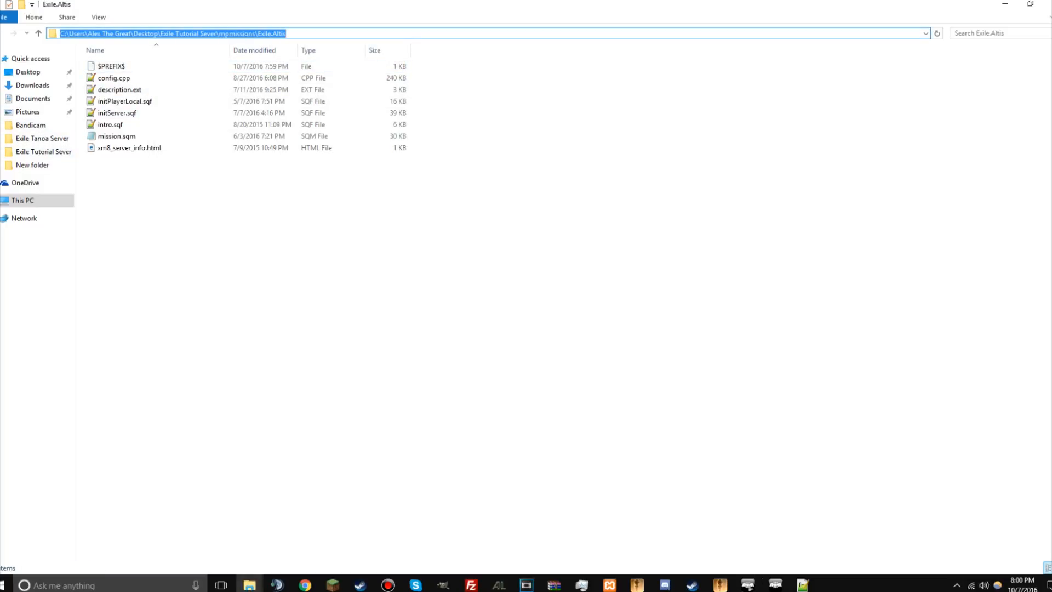
type("%app")
key("BackSpace")
key("BackSpace")
key("BackSpace")
key("BackSpace")
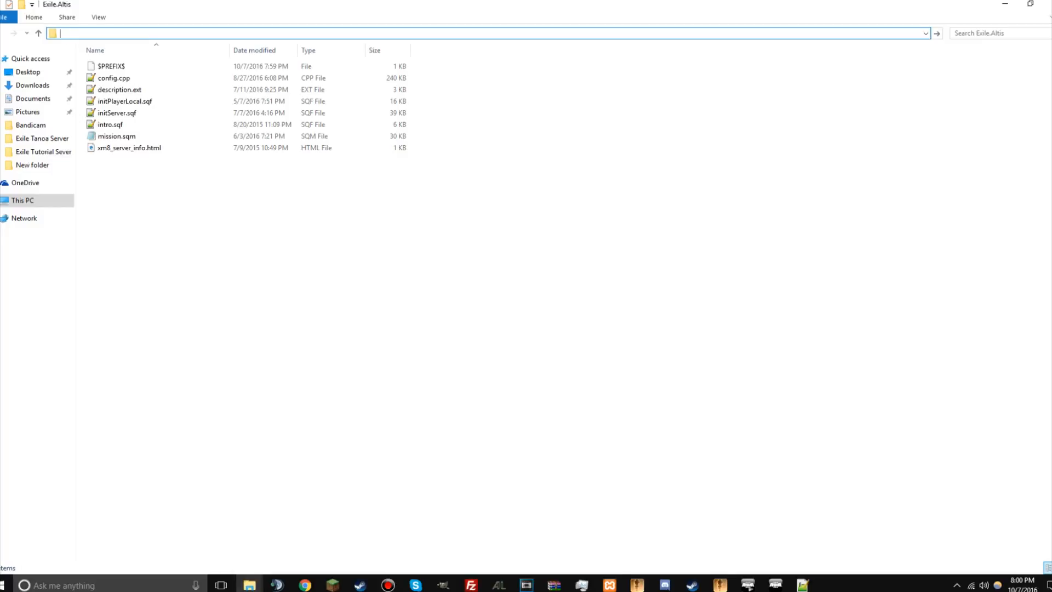
Step: Open the Arma 3 game folder at C: > Program Files (x86) > Steam > steamapps > common in File Explorer
left_click(41, 201)
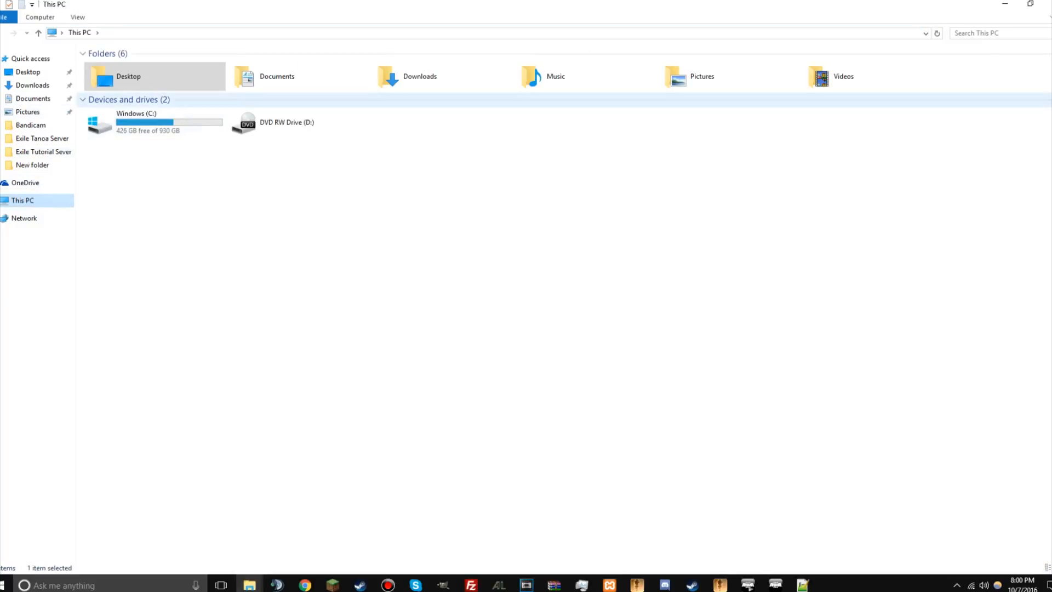
double_click(156, 123)
double_click(137, 136)
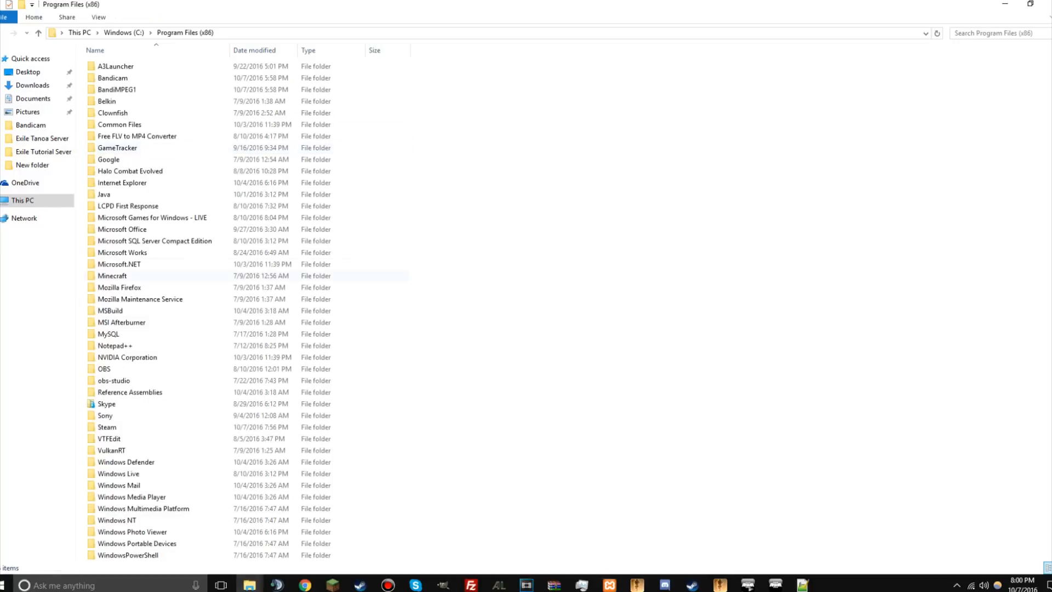
double_click(107, 427)
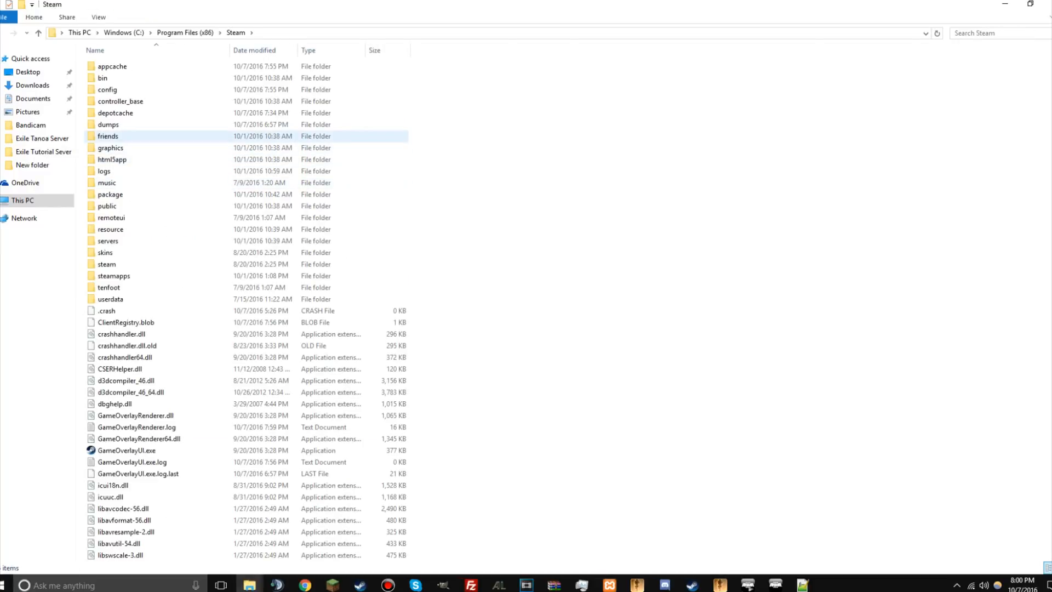
double_click(113, 276)
double_click(104, 66)
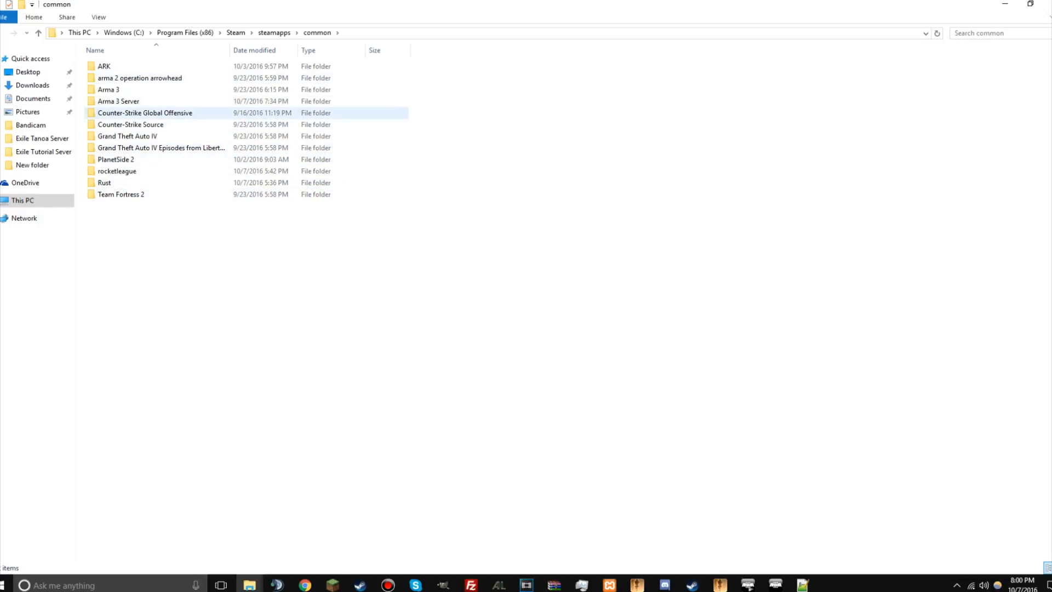
double_click(109, 89)
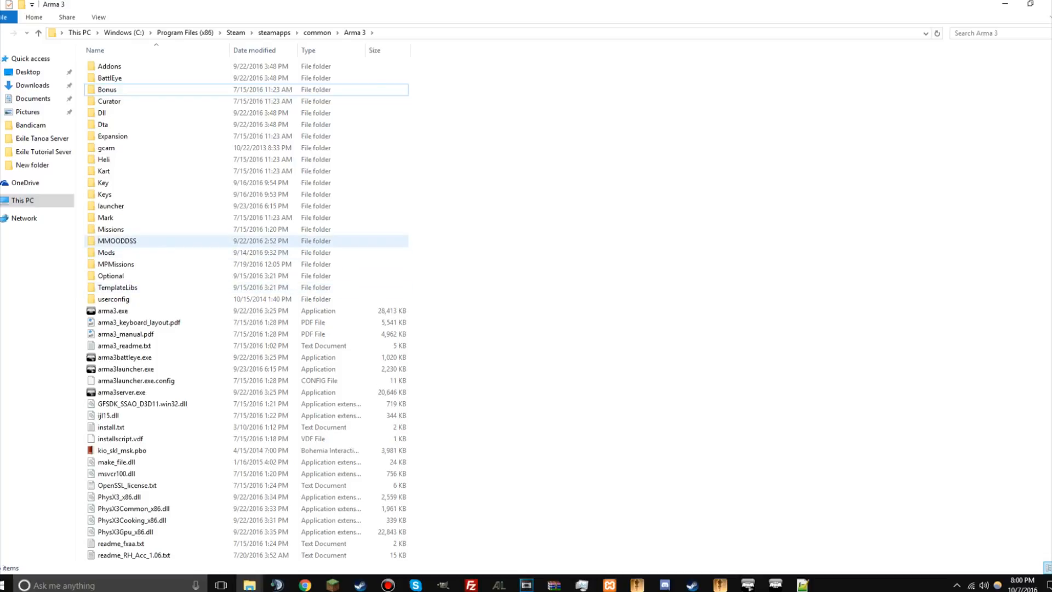
double_click(116, 241)
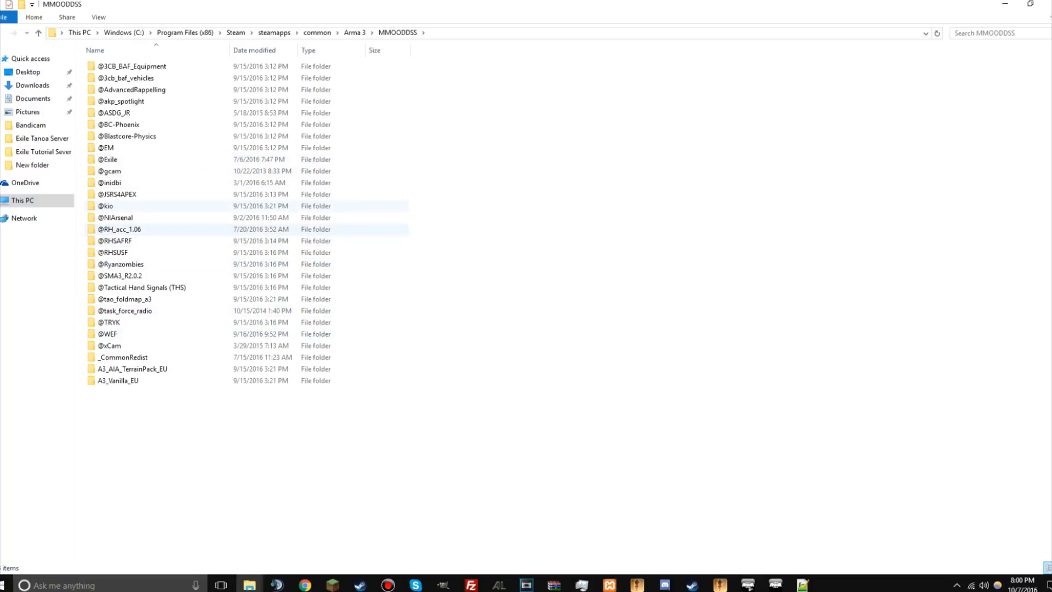
left_click(355, 32)
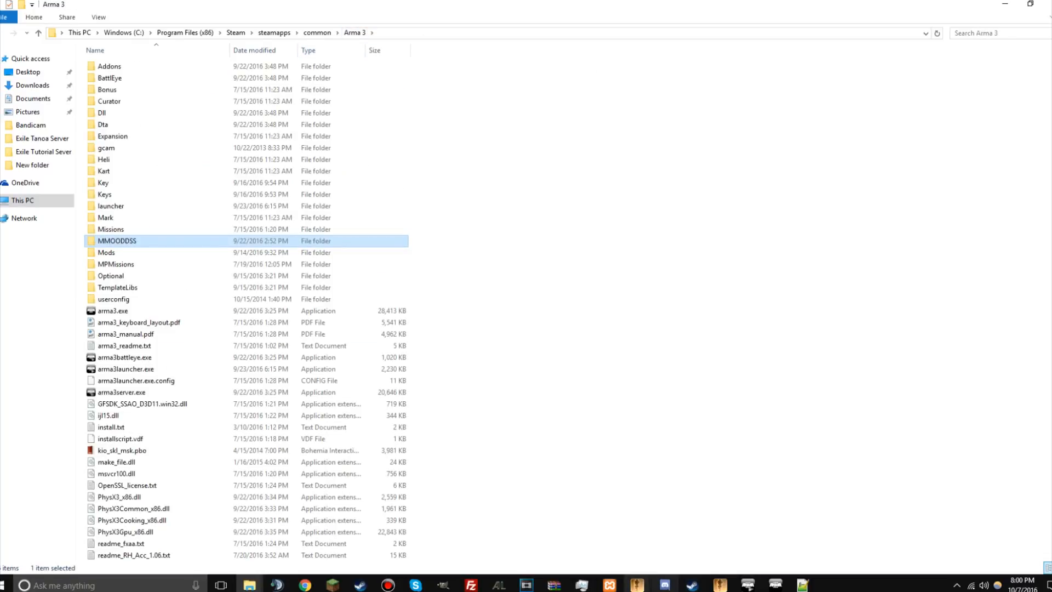
mouse_move(554, 584)
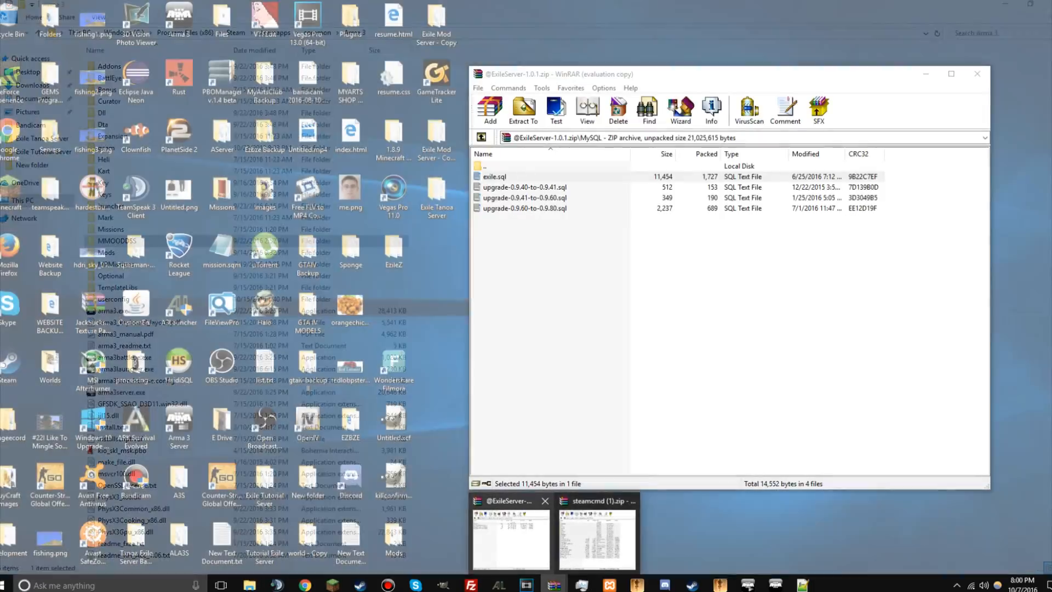
left_click(511, 537)
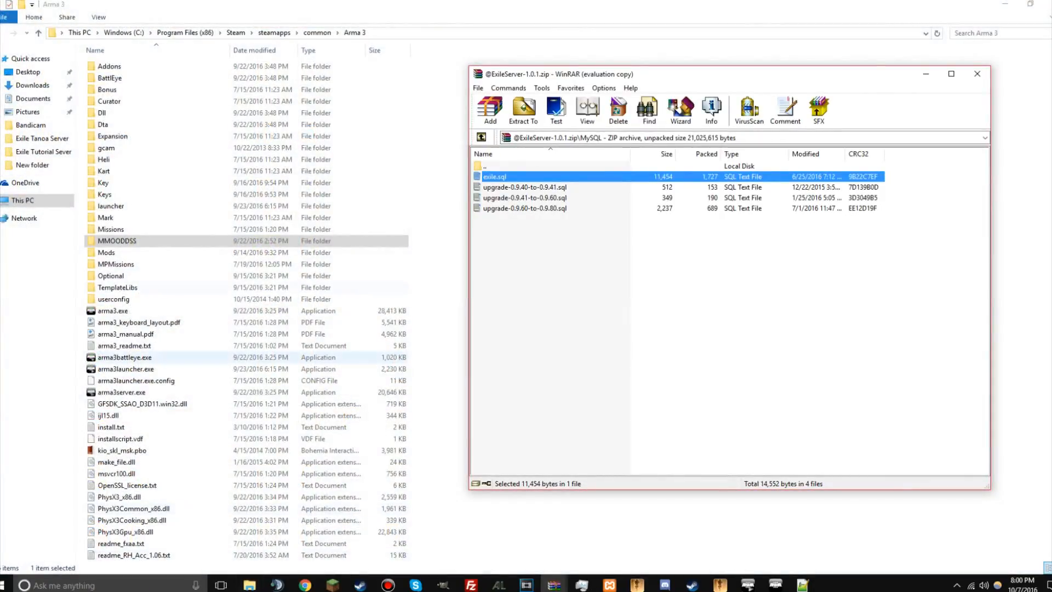
left_click(250, 585)
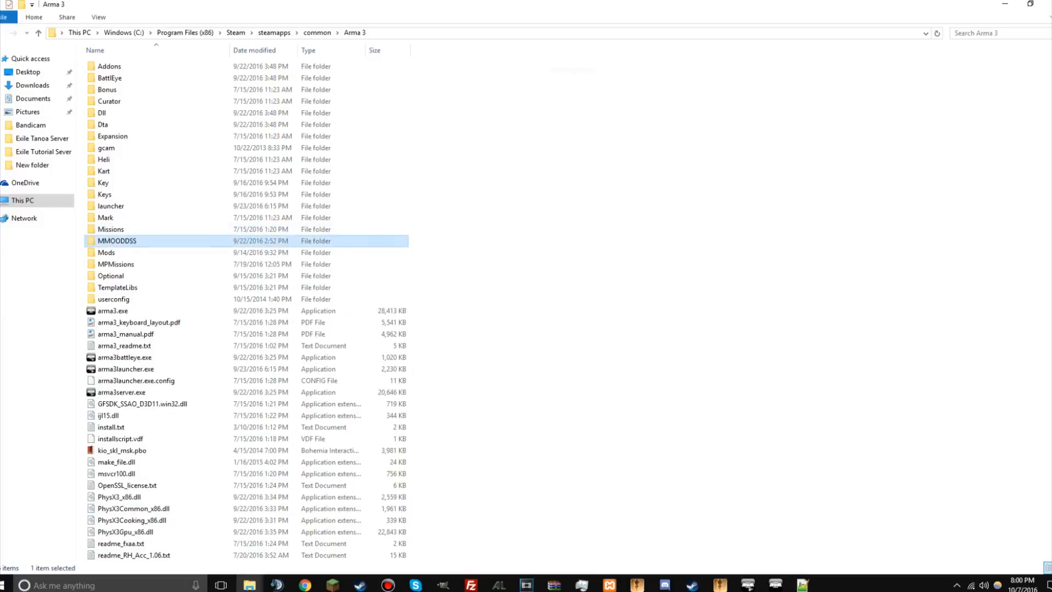
double_click(116, 240)
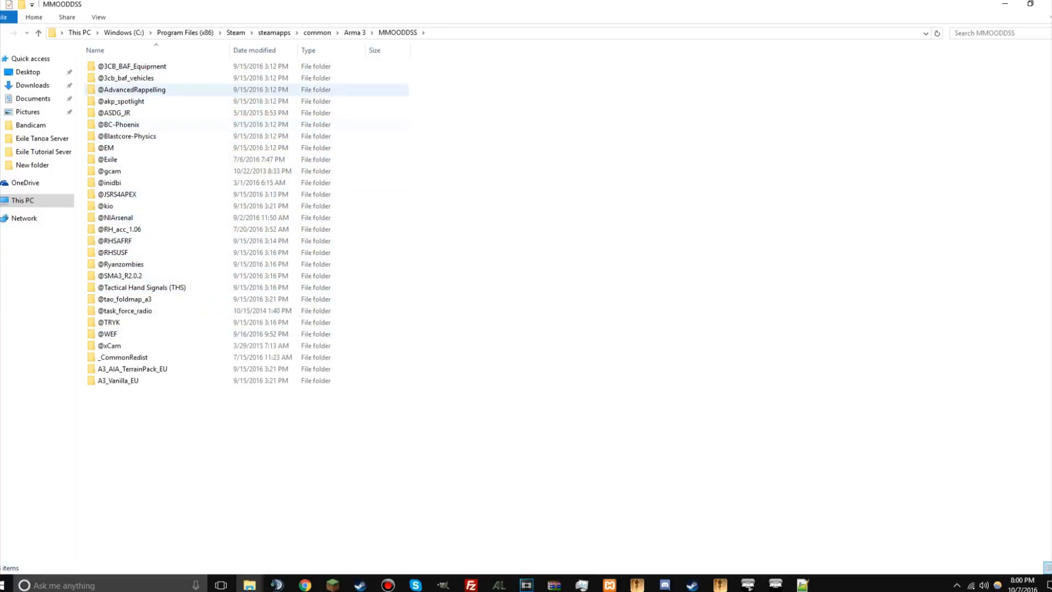
left_click_drag(241, 160, 355, 32)
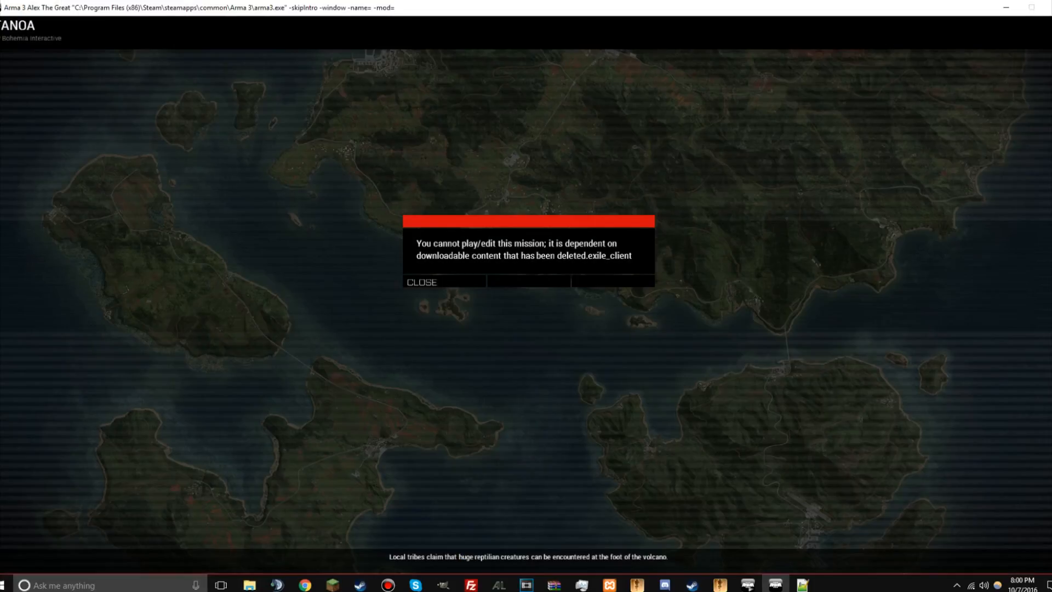
Step: Dismiss the missing-content error in Arma 3 and exit the game
left_click(444, 282)
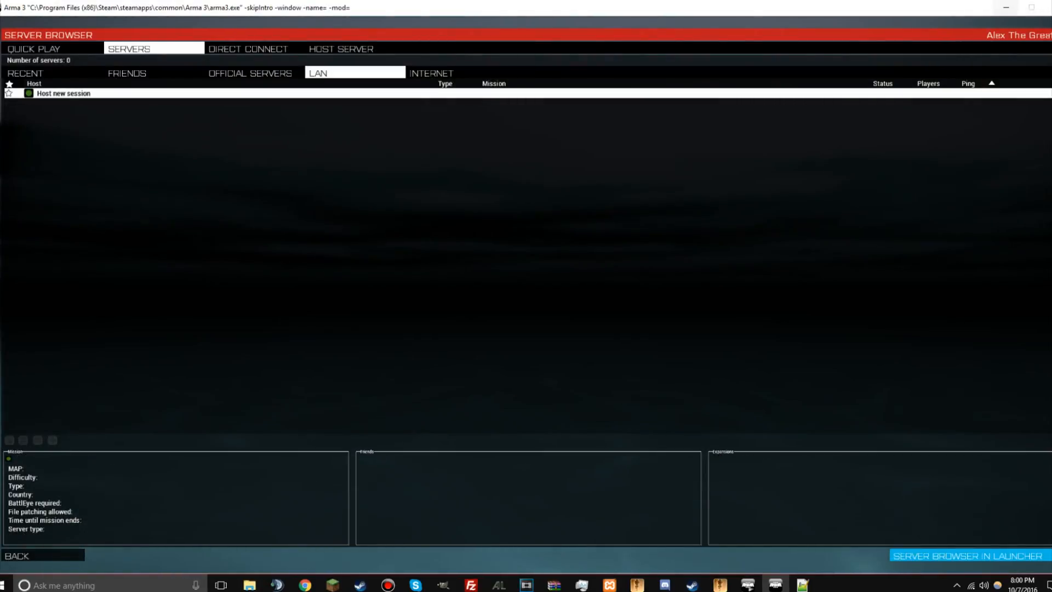
left_click(1047, 6)
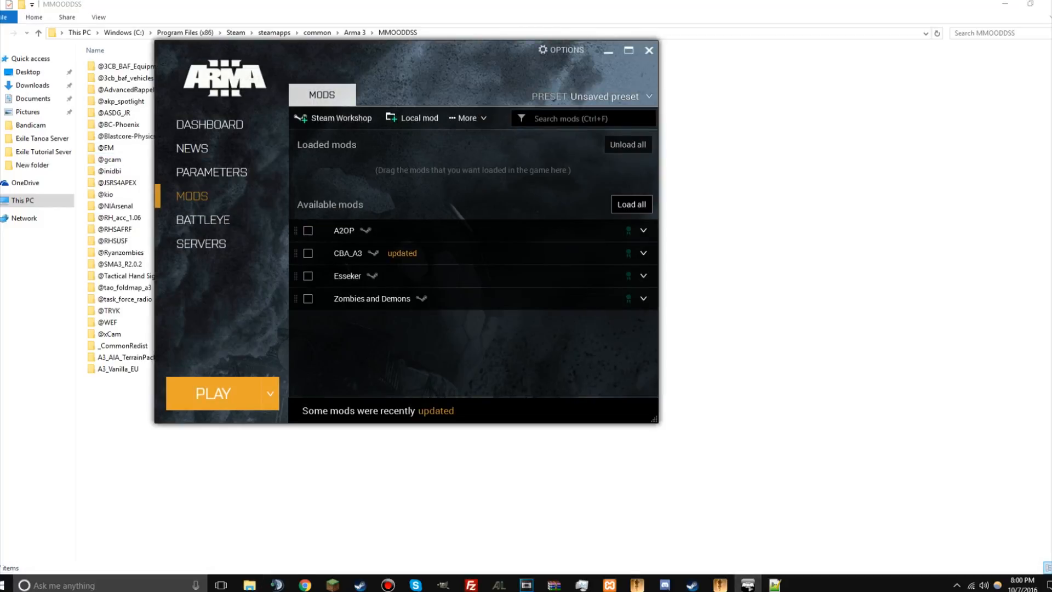
left_click(412, 118)
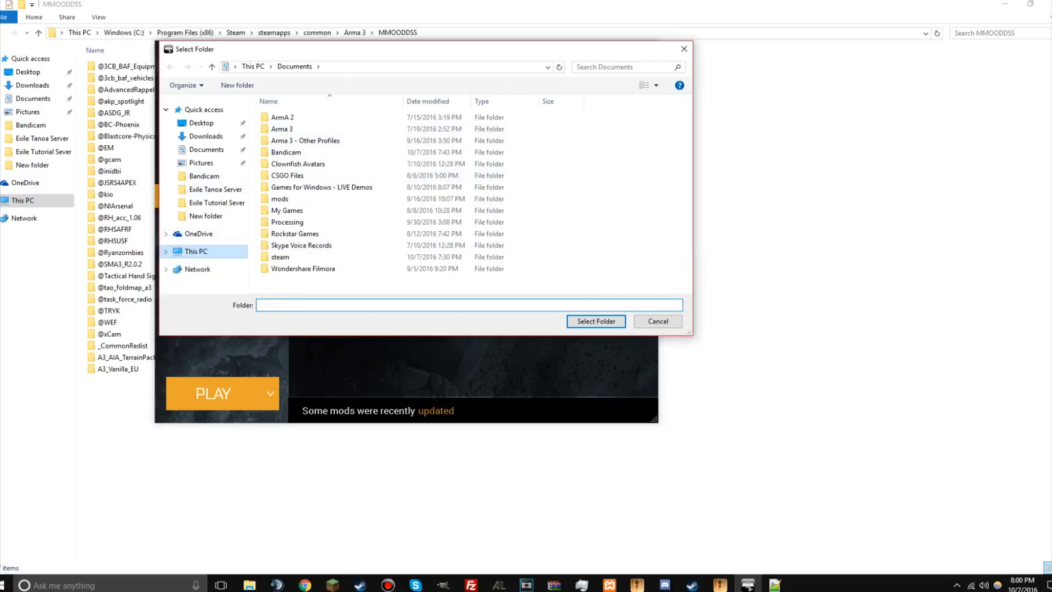
left_click(196, 251)
double_click(328, 209)
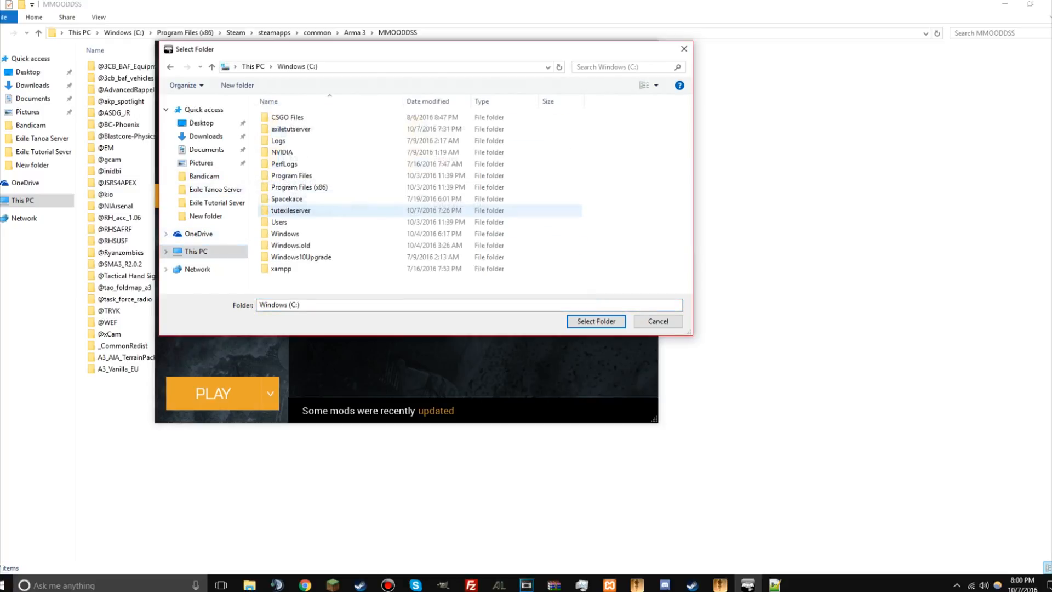
double_click(299, 187)
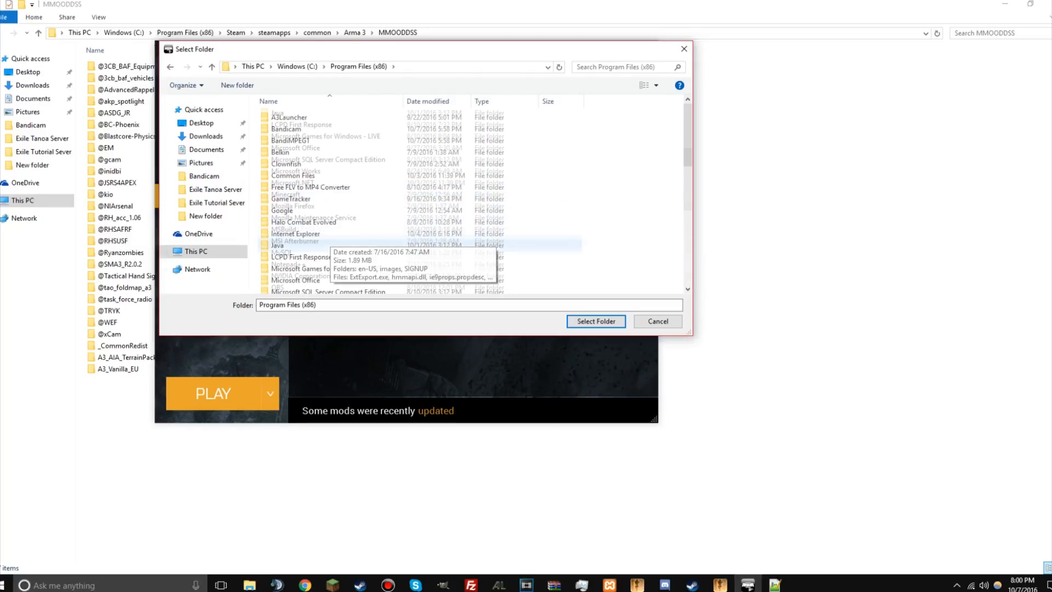
scroll(329, 219, "down", 5)
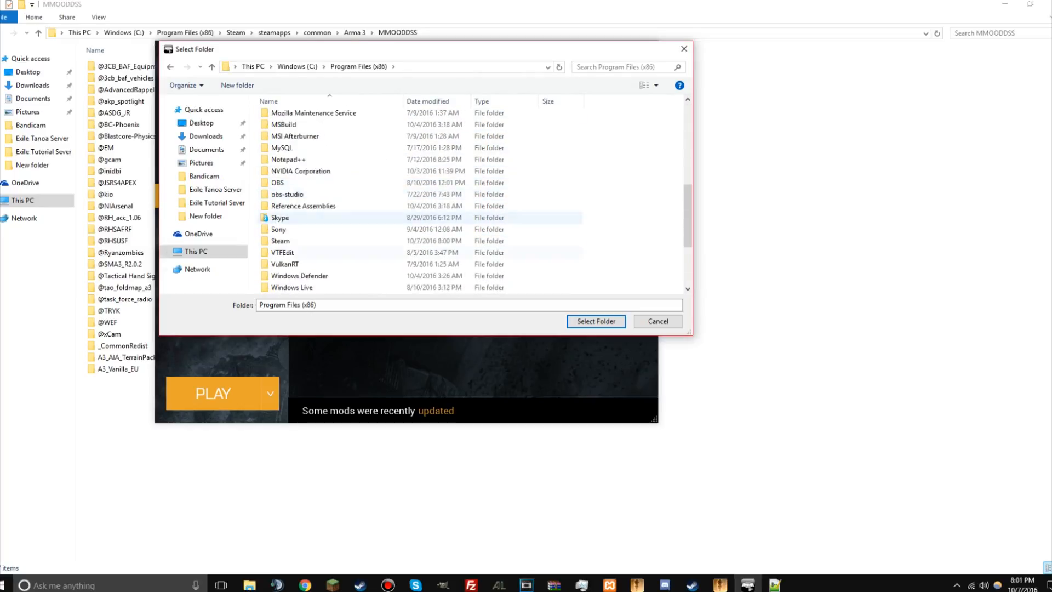
double_click(280, 240)
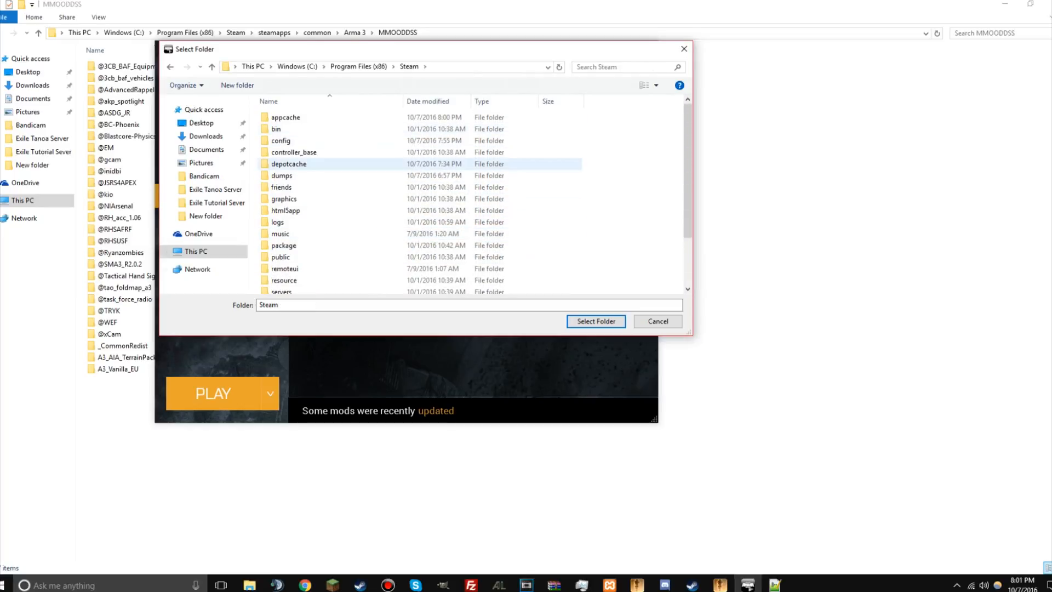
scroll(290, 164, "down", 3)
double_click(285, 264)
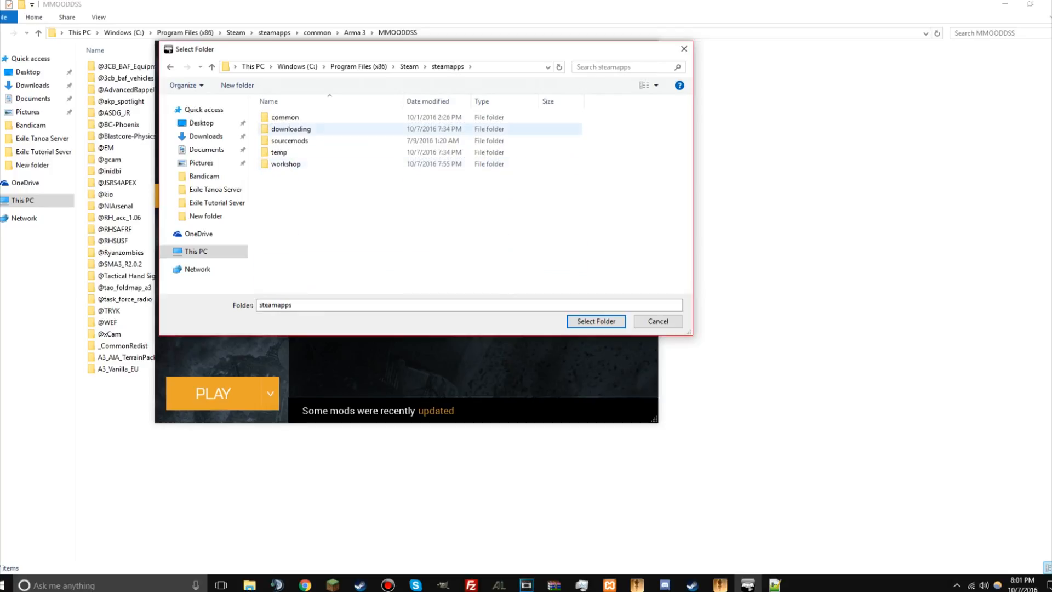
double_click(285, 117)
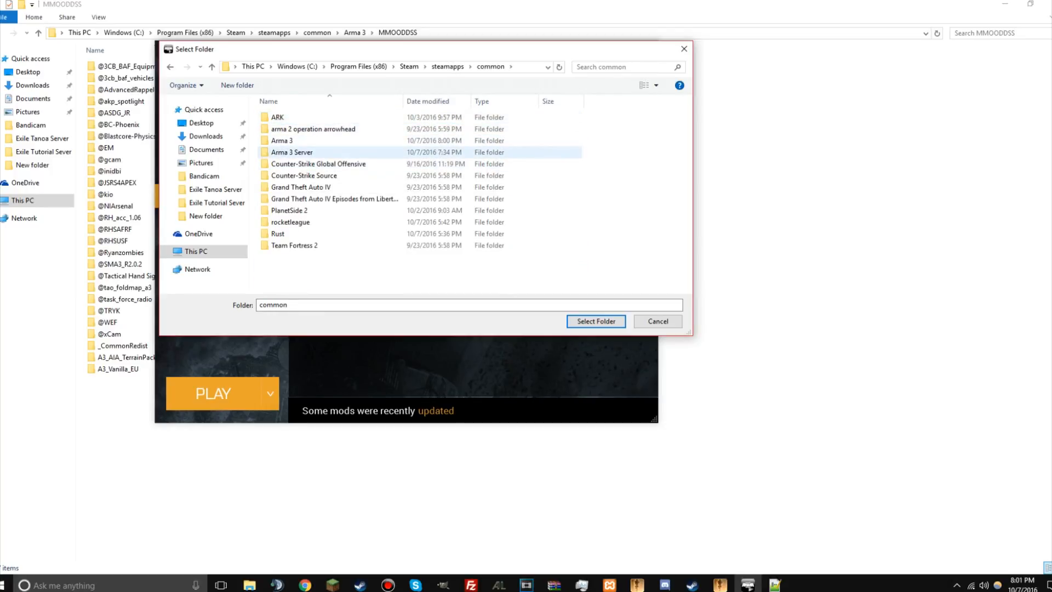
double_click(282, 140)
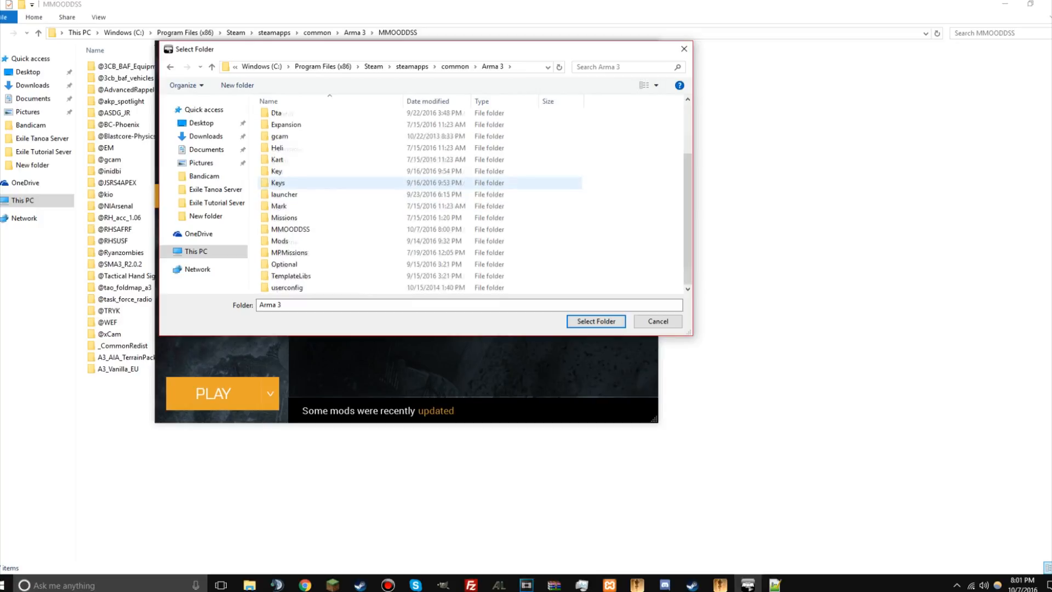
scroll(307, 183, "up", 5)
left_click(280, 117)
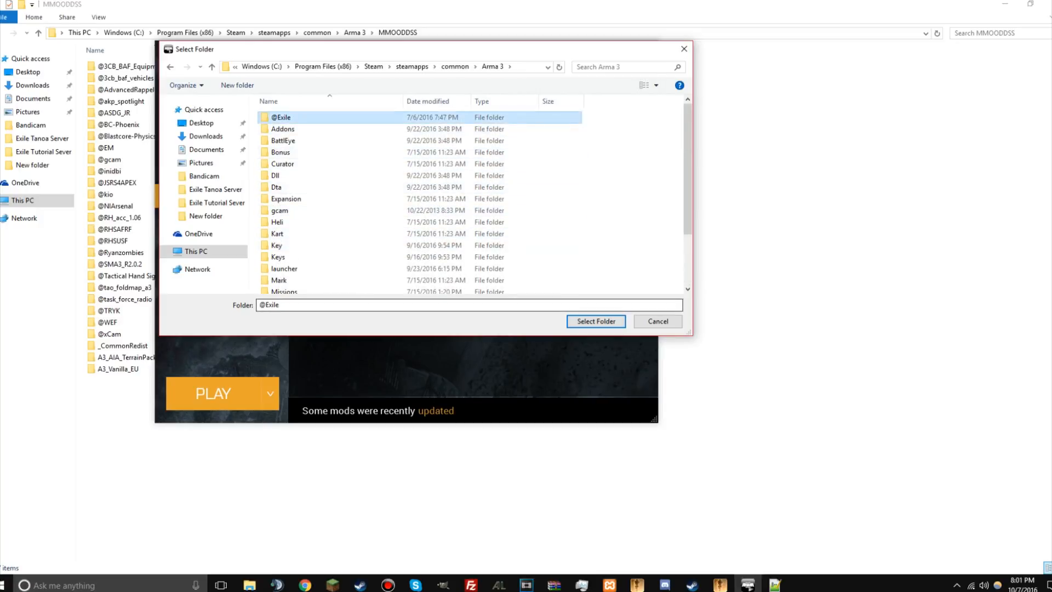
left_click(596, 321)
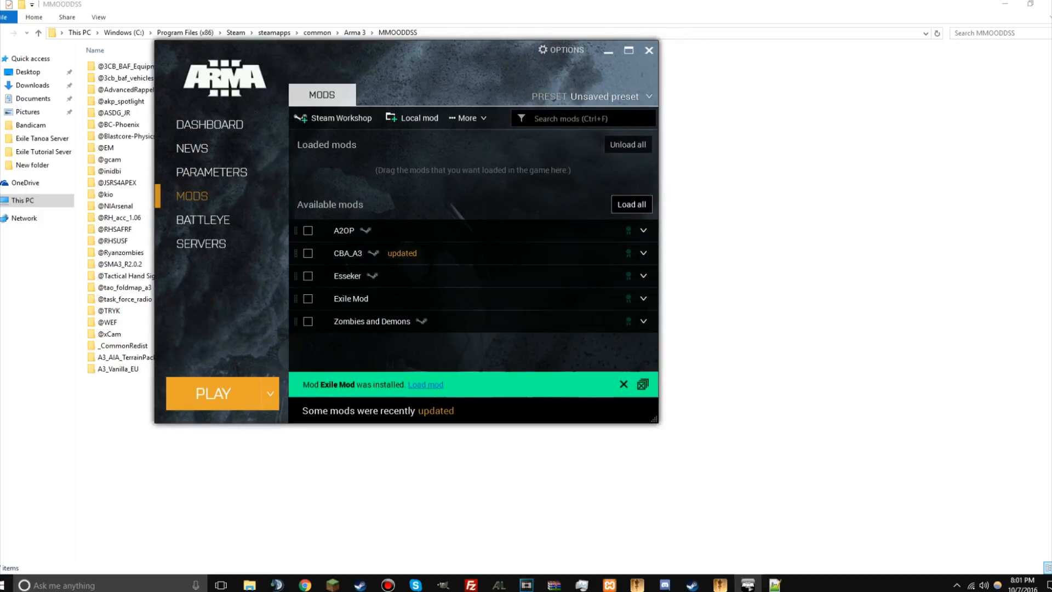
Step: Launch Arma 3 with Exile Mod loaded and open the multiplayer server browser
left_click(425, 385)
left_click(213, 393)
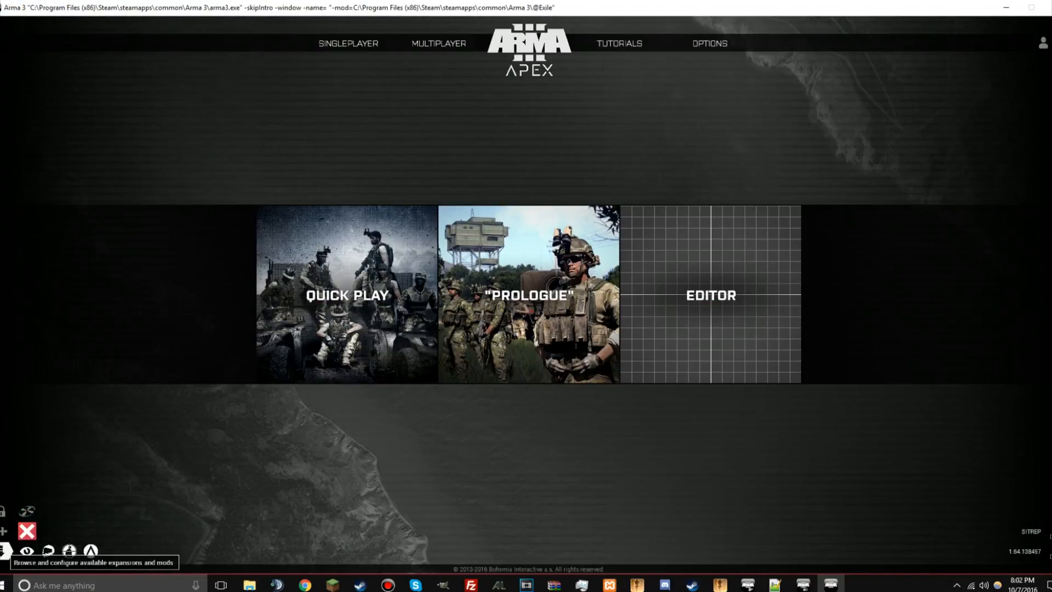
mouse_move(439, 44)
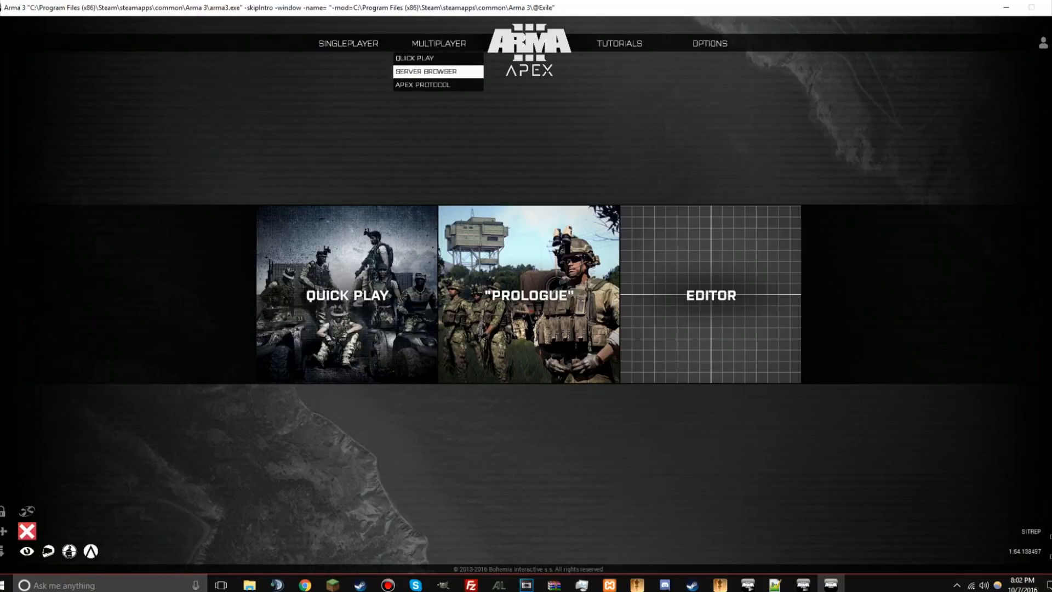
left_click(432, 72)
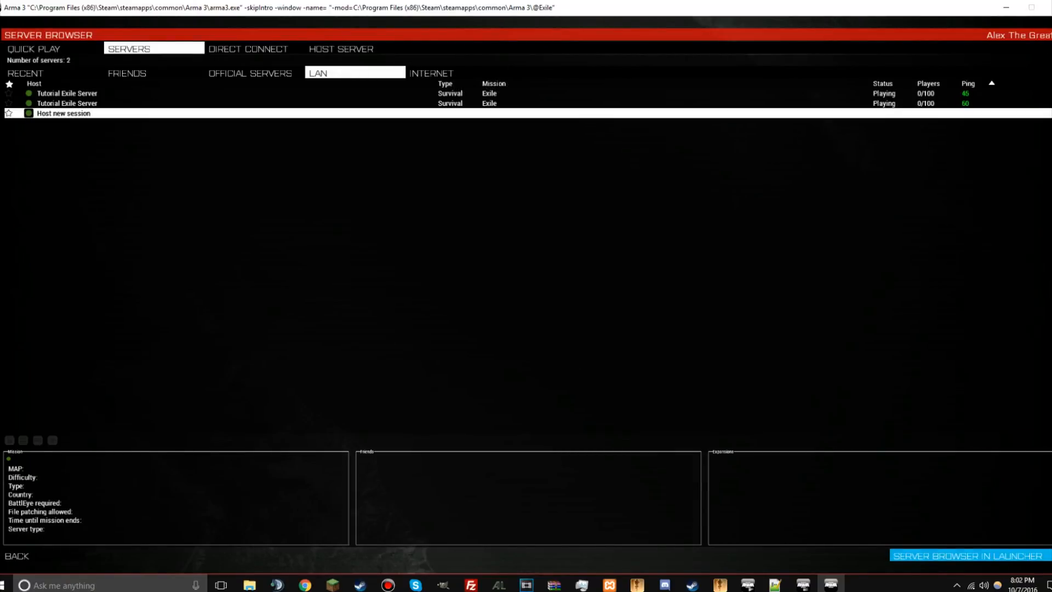
Step: Join the second Tutorial Exile Server in the LAN list and switch the character to third-person view
double_click(67, 103)
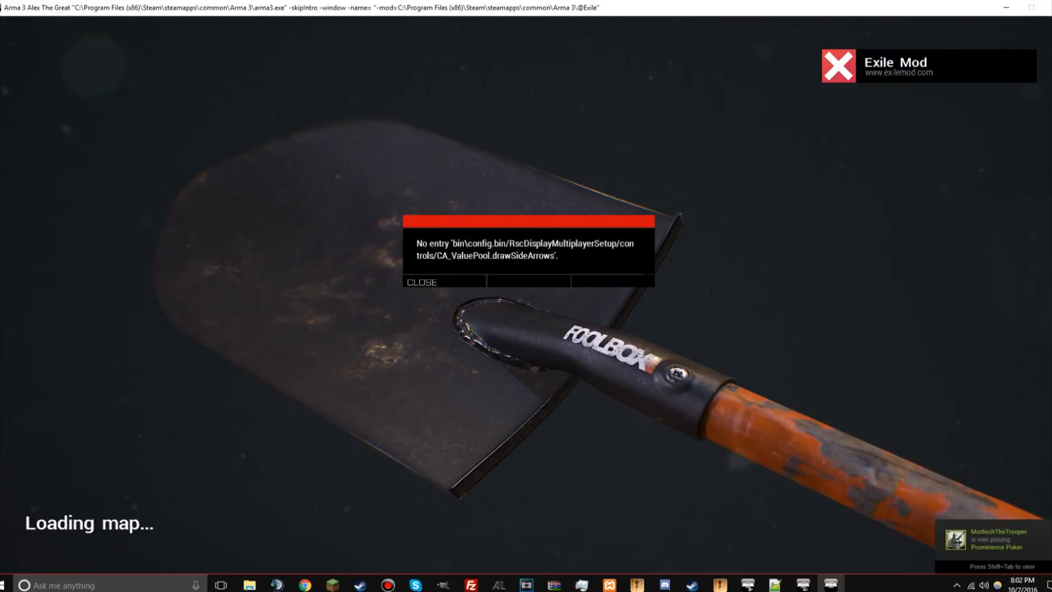
left_click(422, 282)
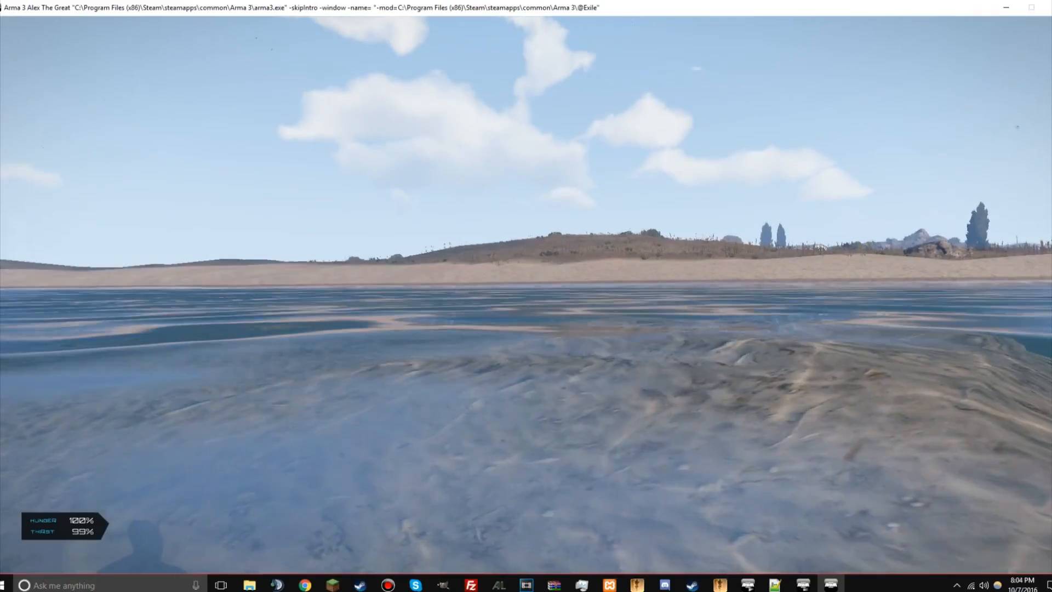
key("KP_Enter")
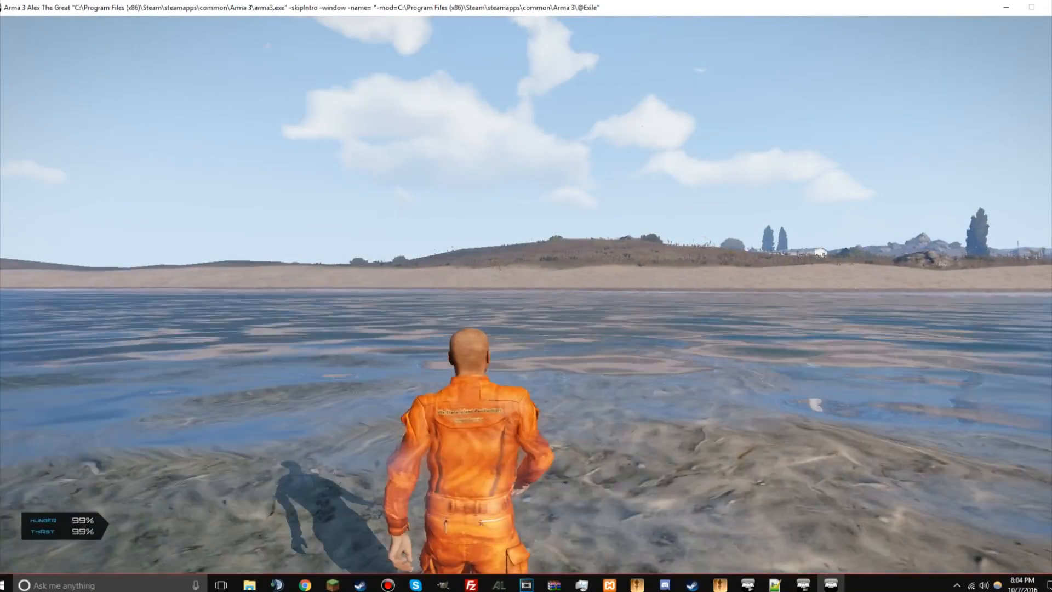
key("w")
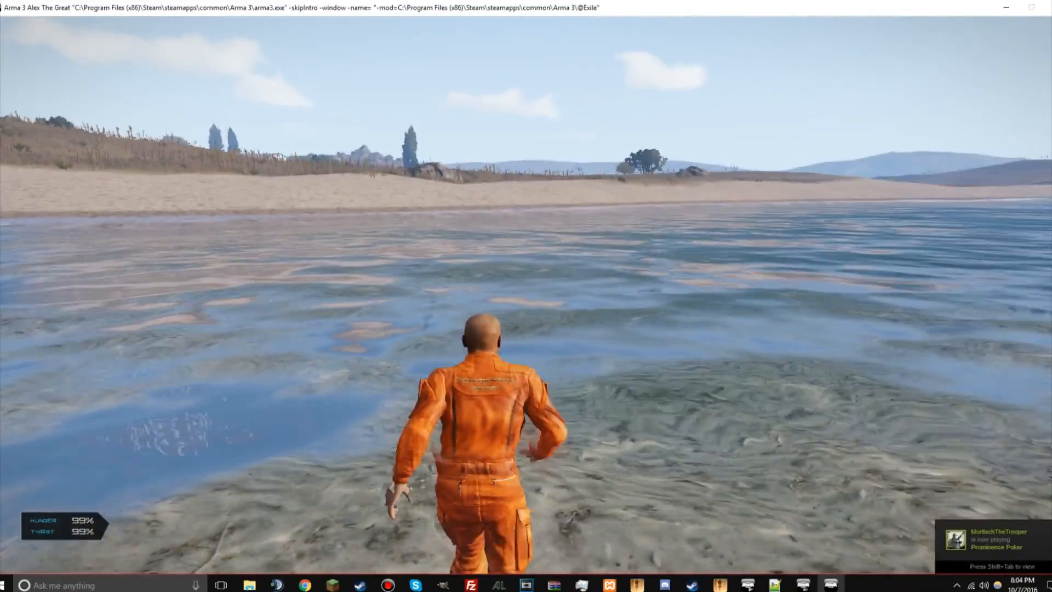
Step: Examine the in-game map for the marked zones across the island and the character's position in Zaros Bay
key("m")
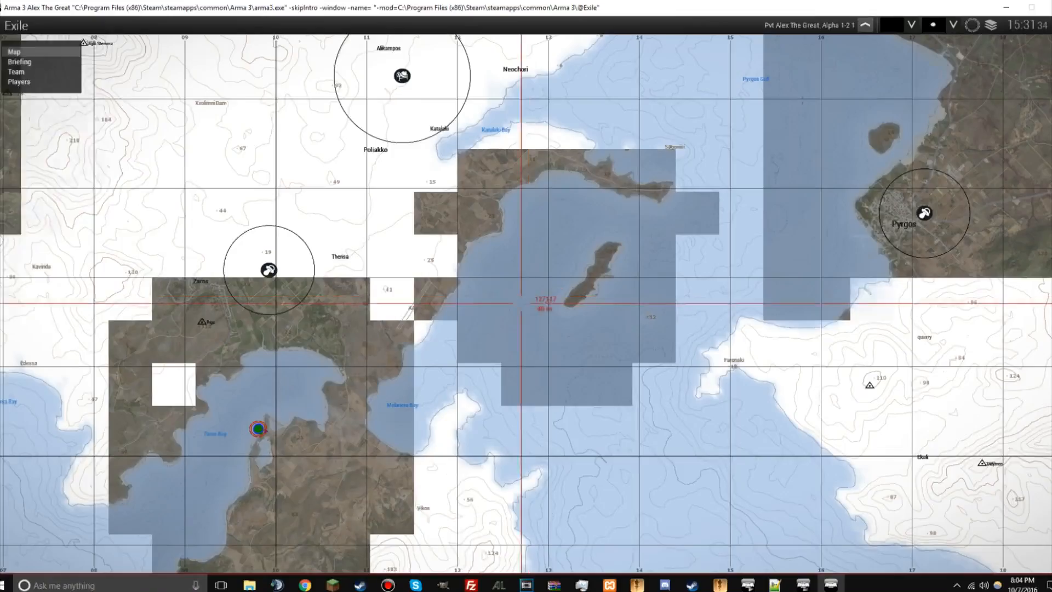
scroll(520, 303, "down", 3)
scroll(469, 322, "down", 3)
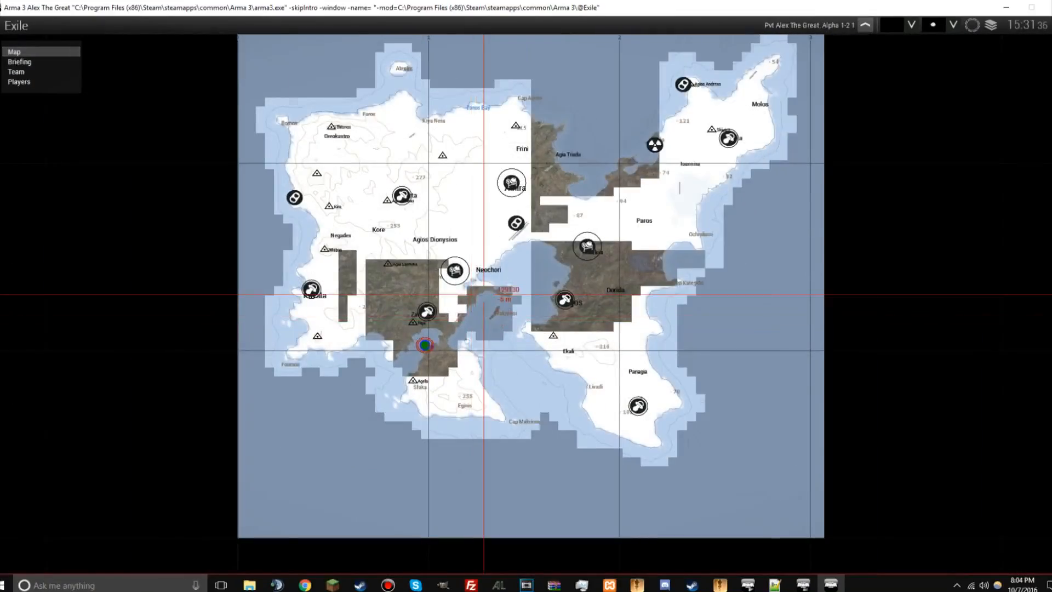
scroll(372, 305, "up", 5)
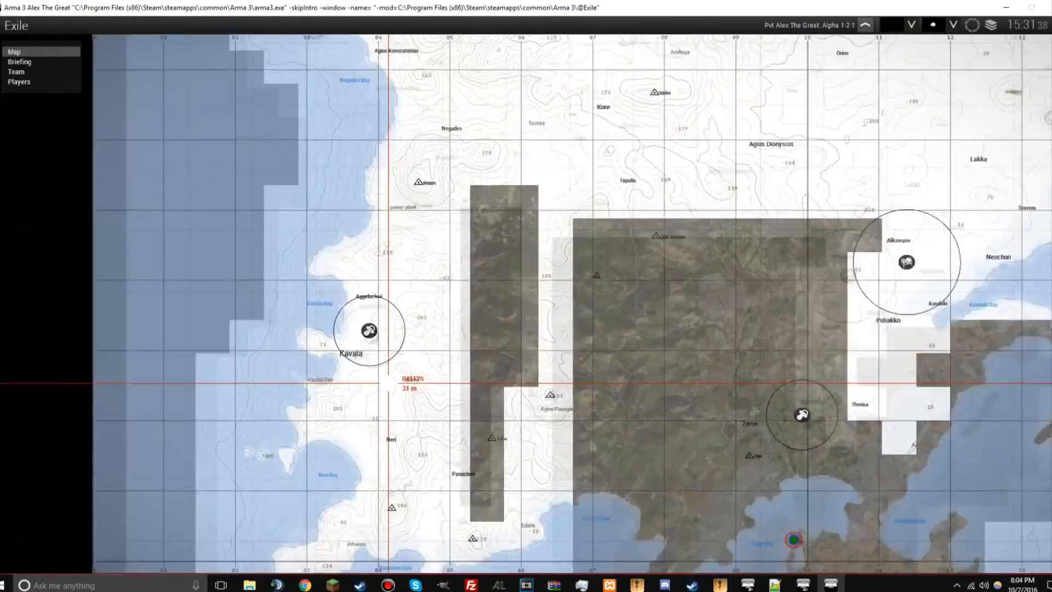
key("m")
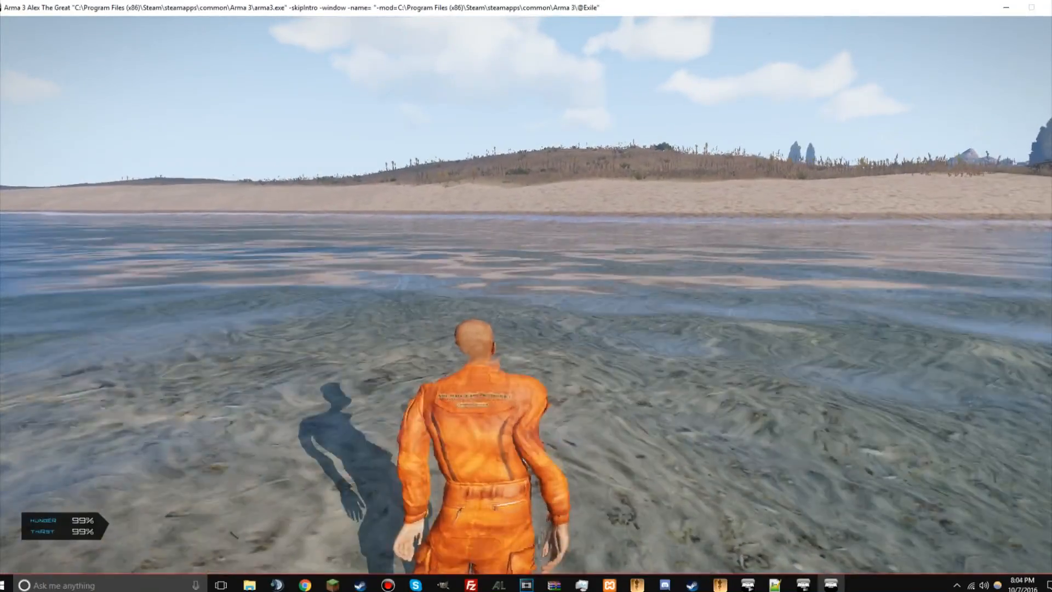
key("m")
scroll(535, 286, "down", 3)
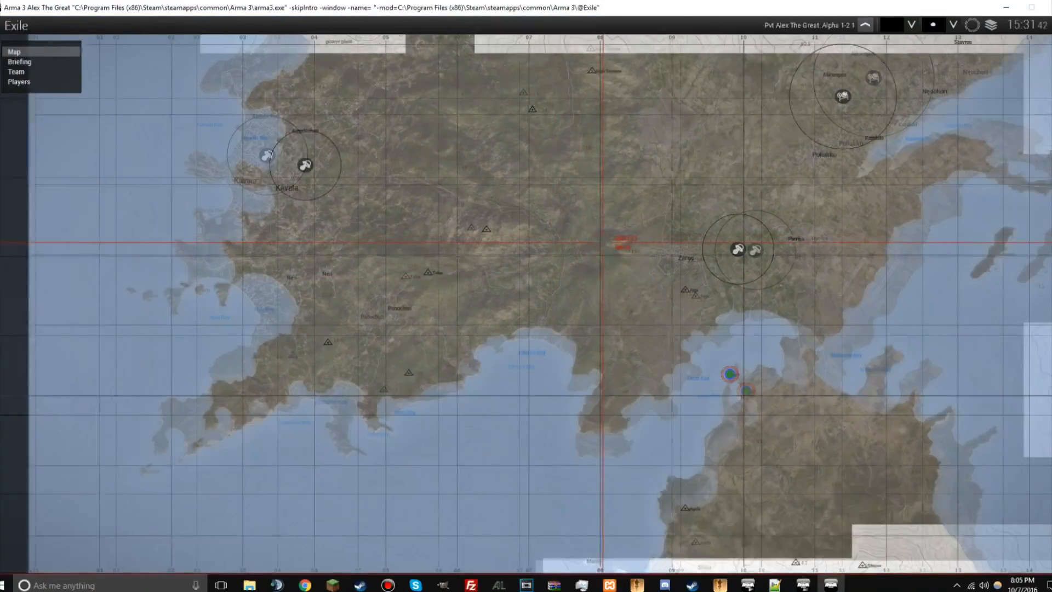
scroll(663, 352, "up", 8)
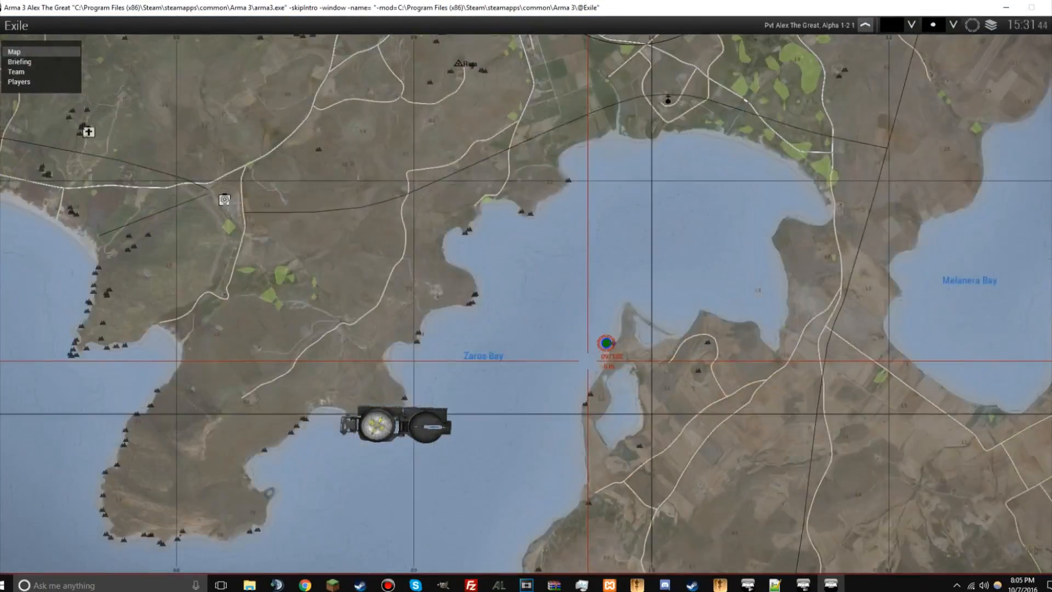
key("m")
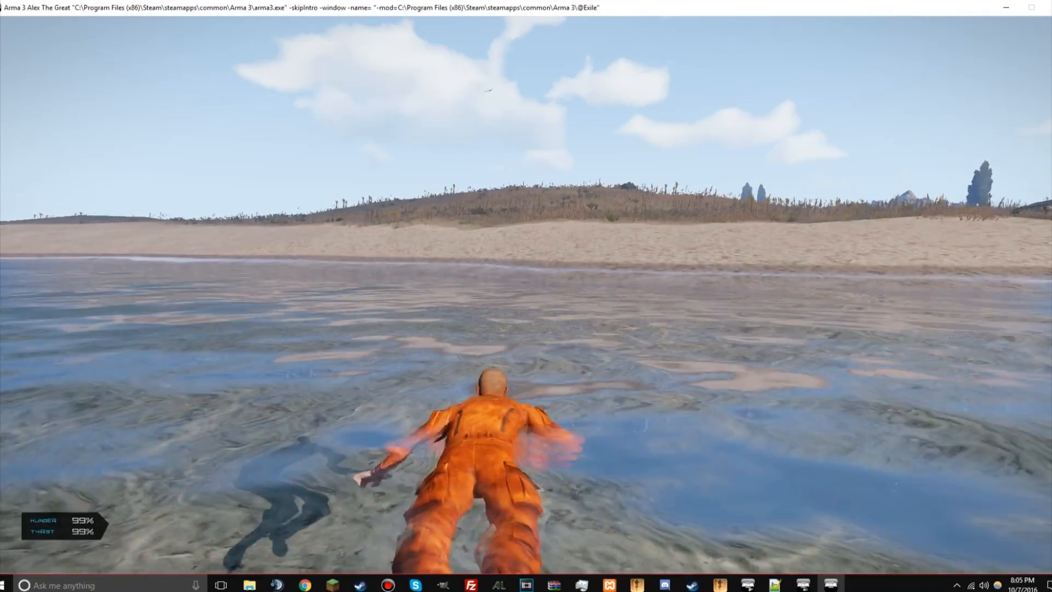
Step: Move the character out of the water, across the beach and onto the grassland
key("w")
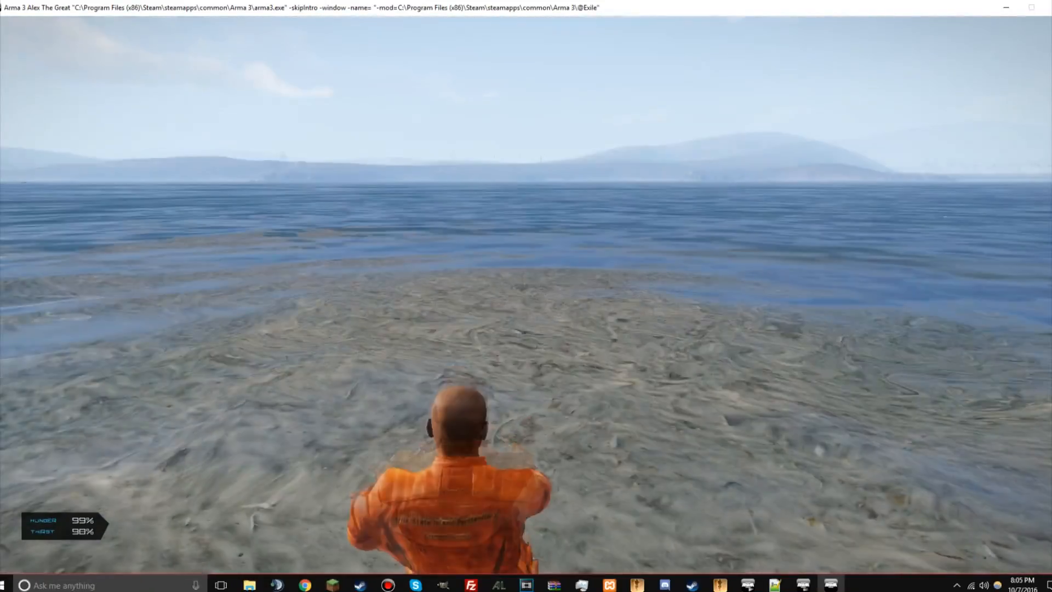
key("w")
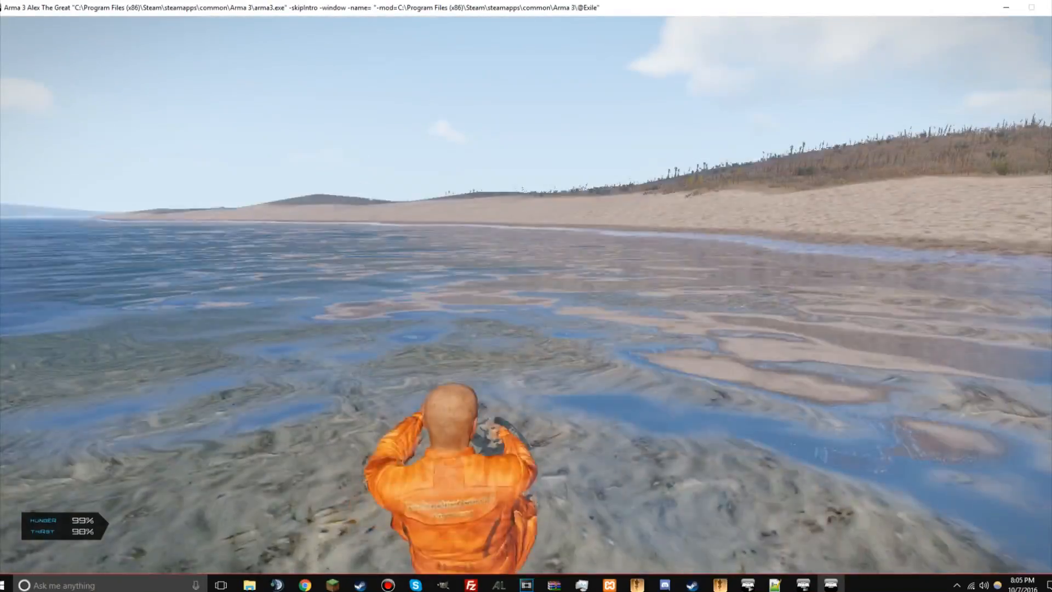
key("w")
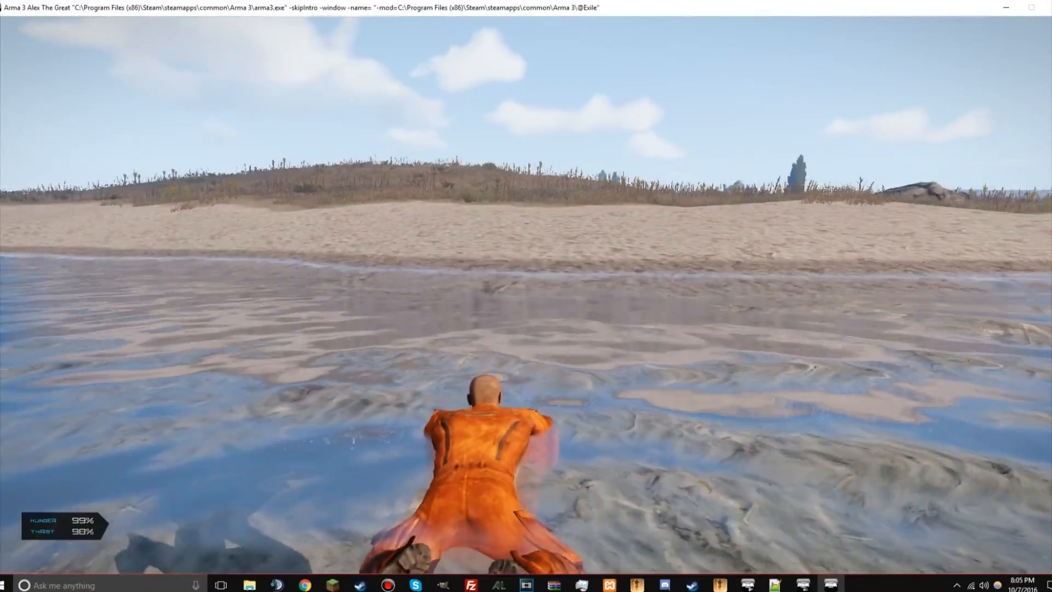
key("w")
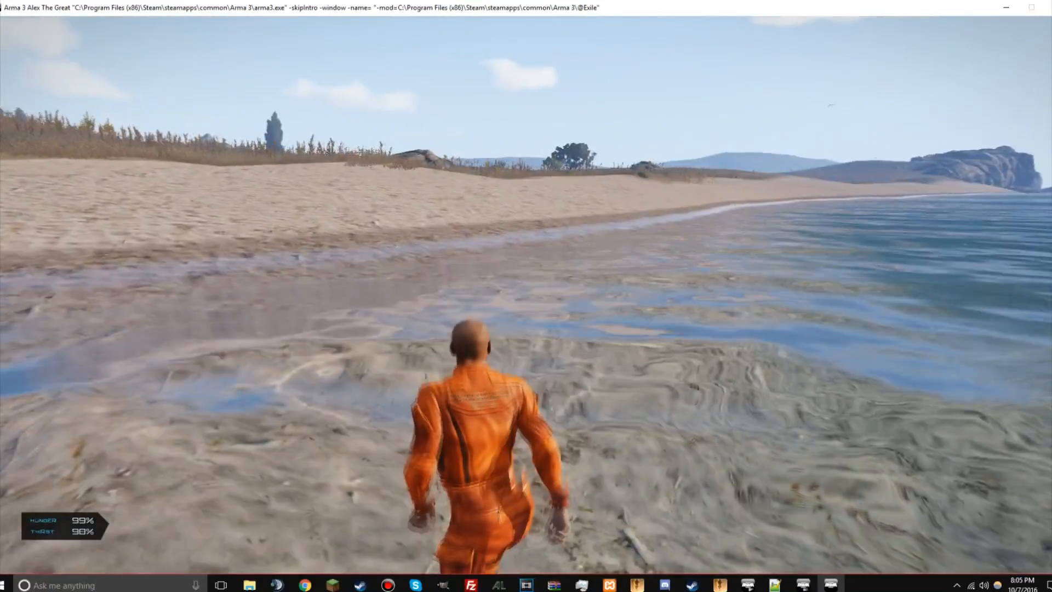
key("w")
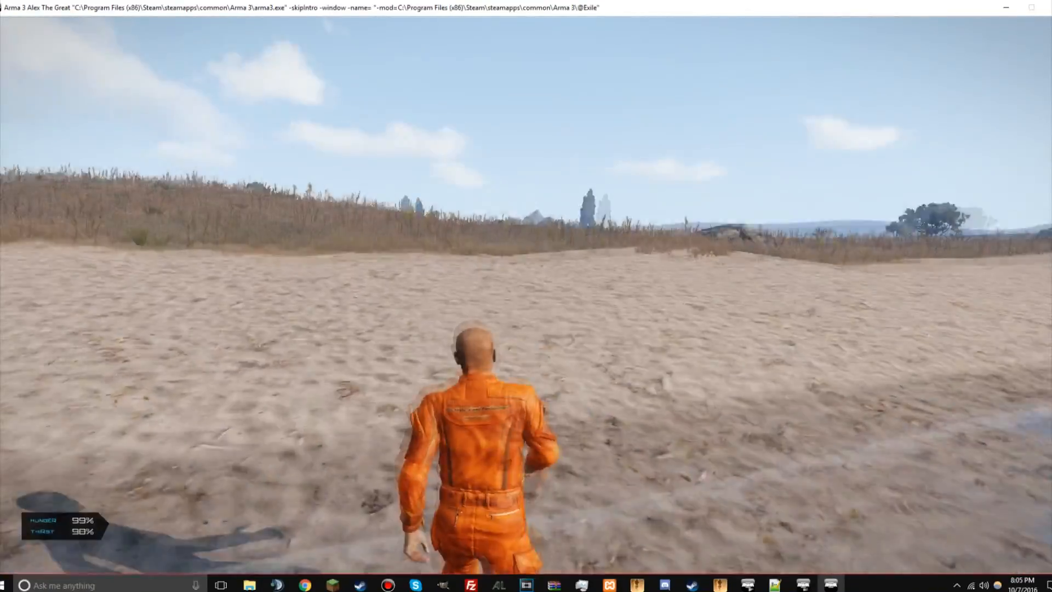
key("w")
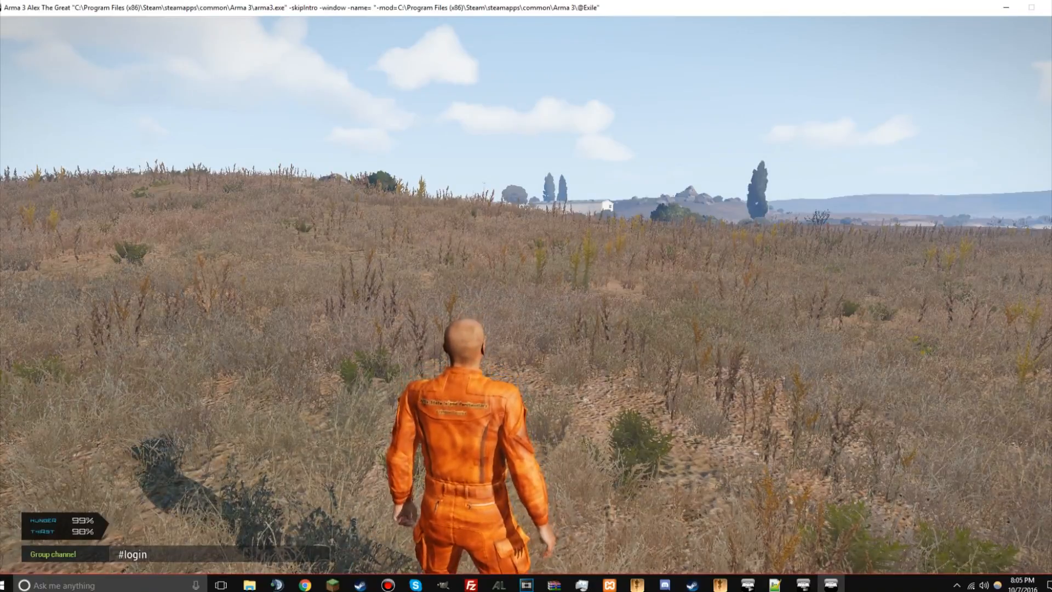
Step: Log in as server admin through the group chat with #login and the admin password, and run on across the grassland
type("tes")
key("Return")
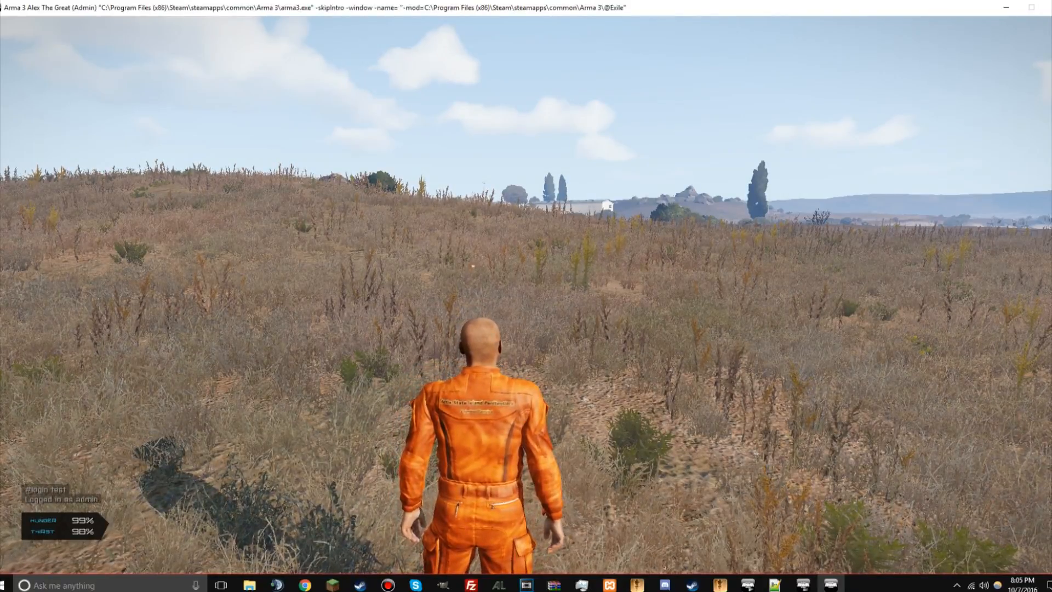
key("w")
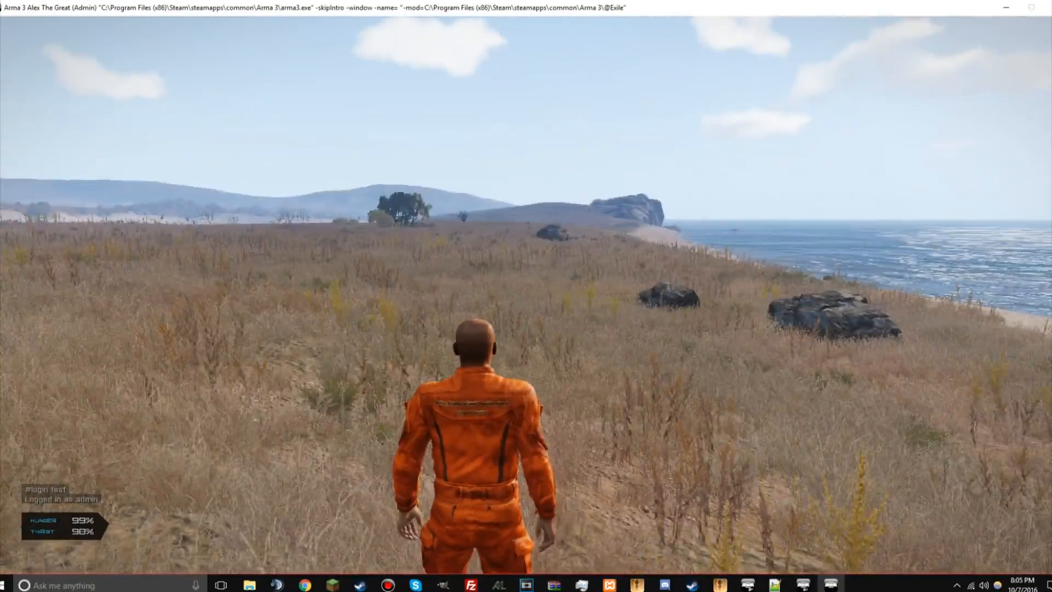
key("w")
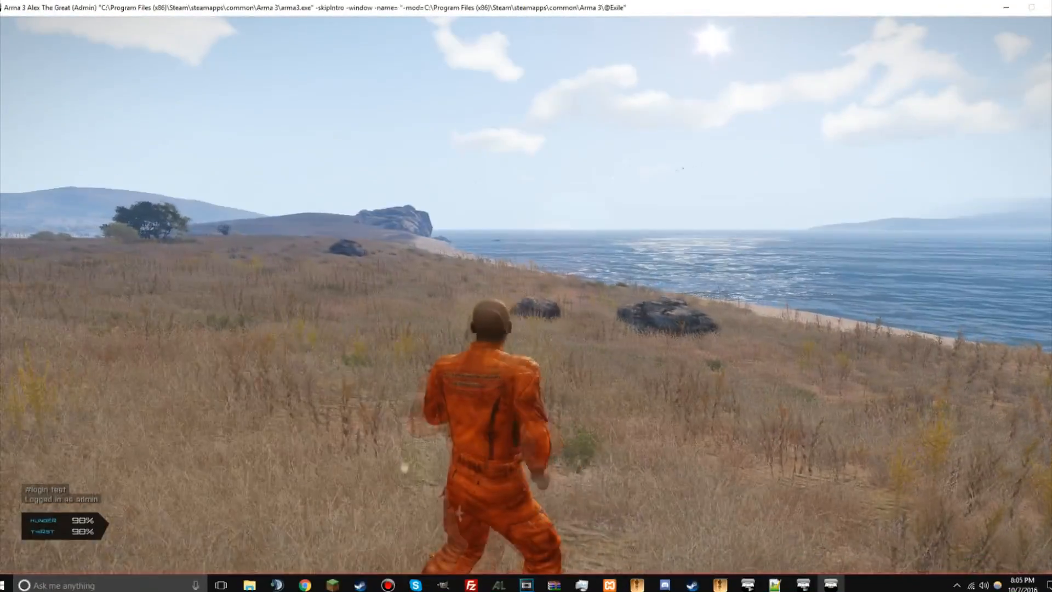